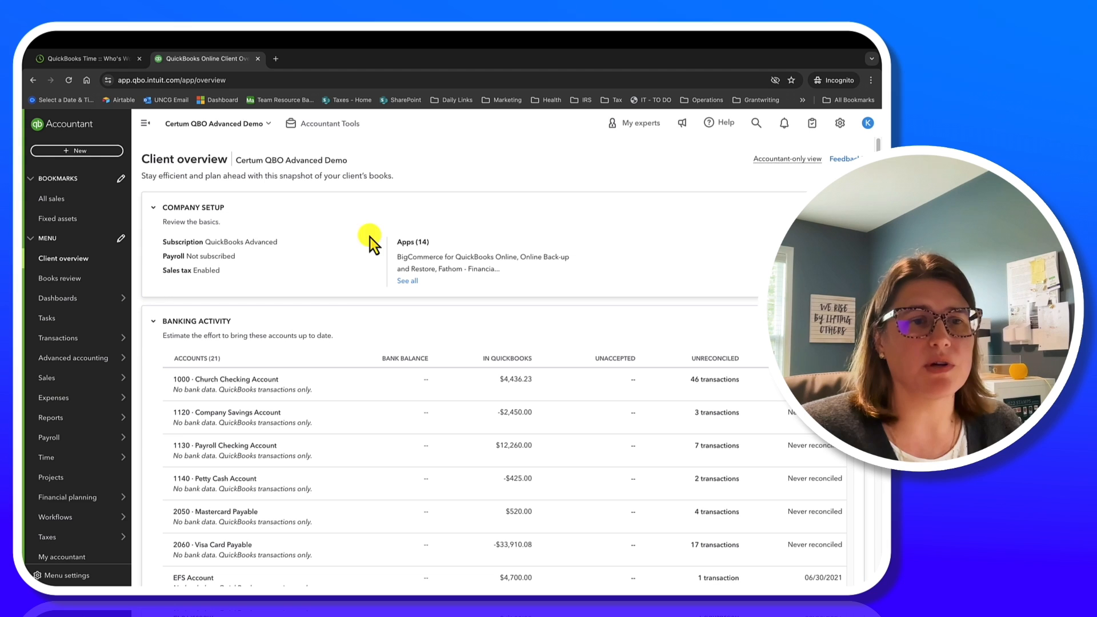
- Open the bank transactions page and start a manual upload of transactions
{"action": "mouse_move", "coordinate": [80, 338]}
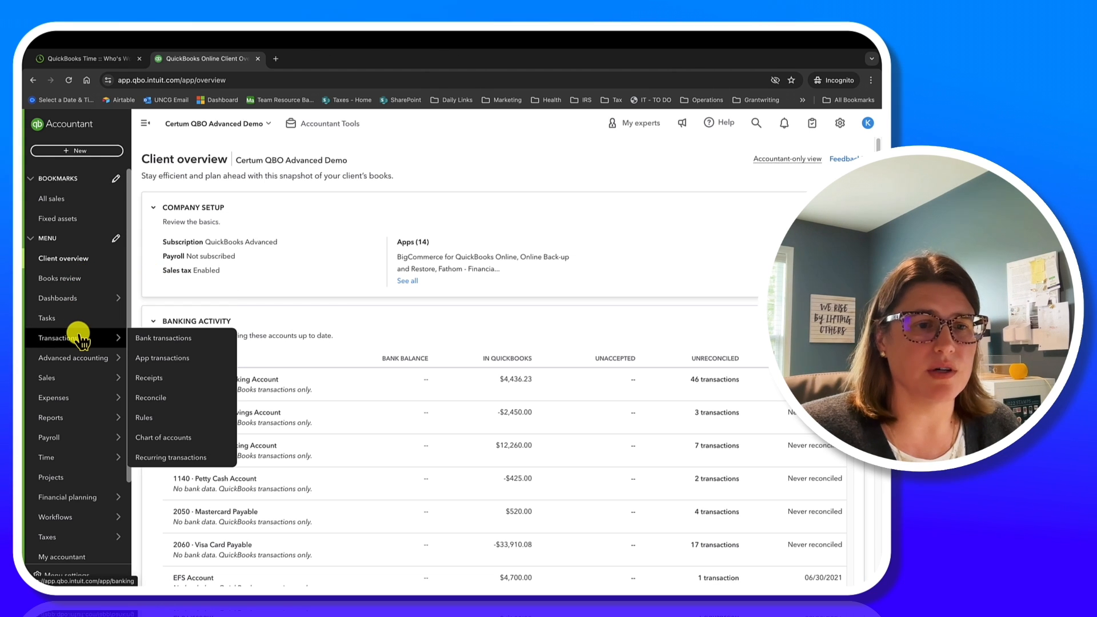
{"action": "left_click", "coordinate": [150, 339]}
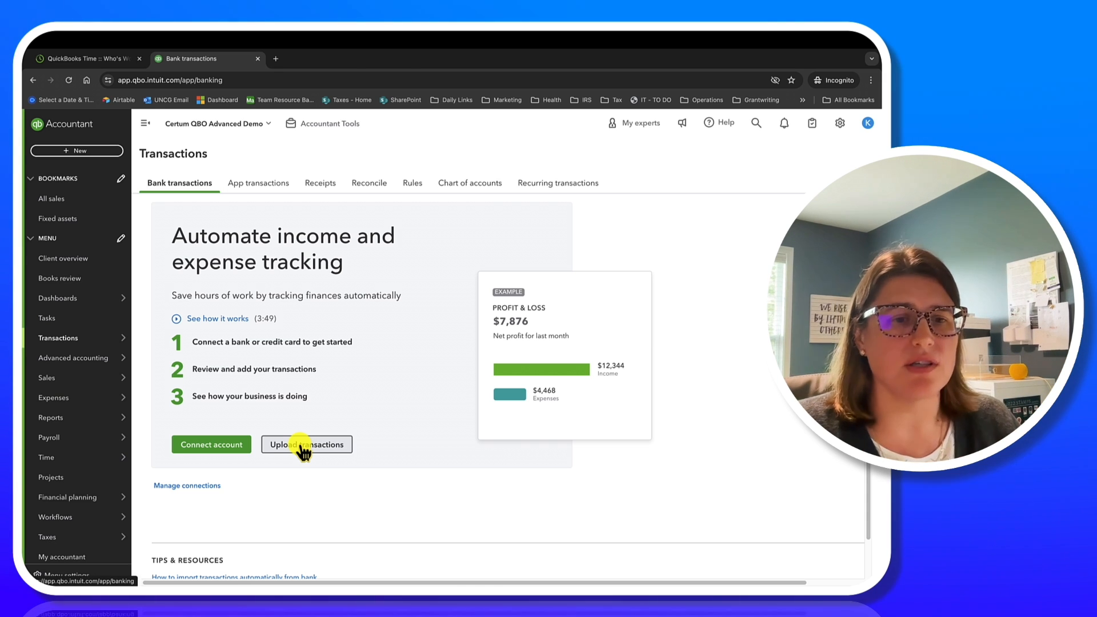
{"action": "left_click", "coordinate": [301, 447]}
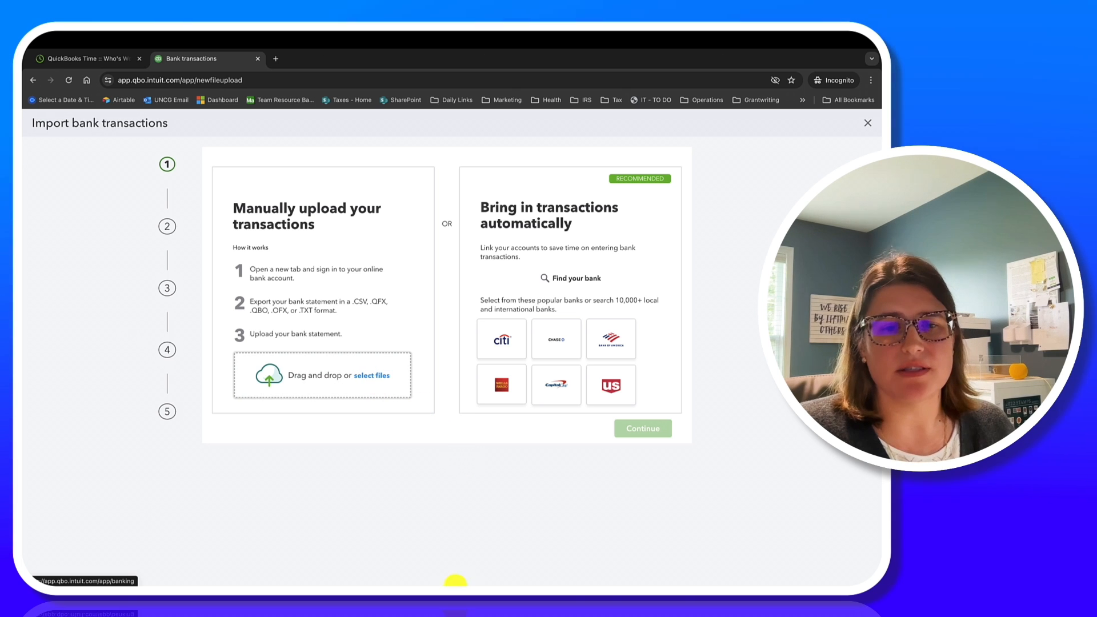
- Switch to AutoEntry and review the bank statement activity and inbox of the Certum Solutions company
{"action": "mouse_move", "coordinate": [460, 577]}
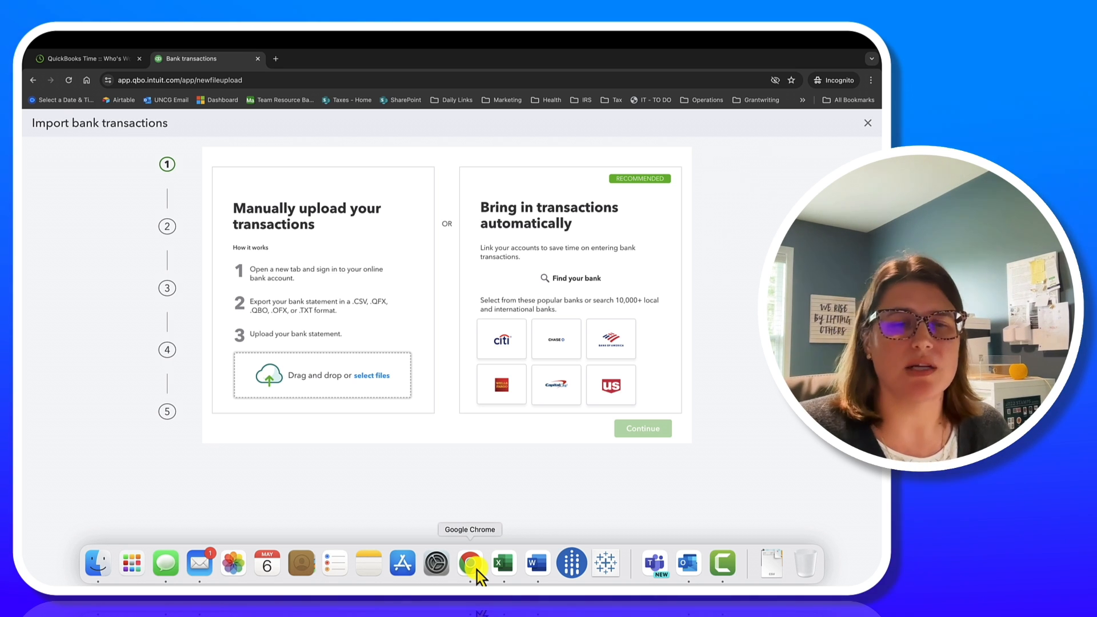
{"action": "left_click", "coordinate": [470, 564]}
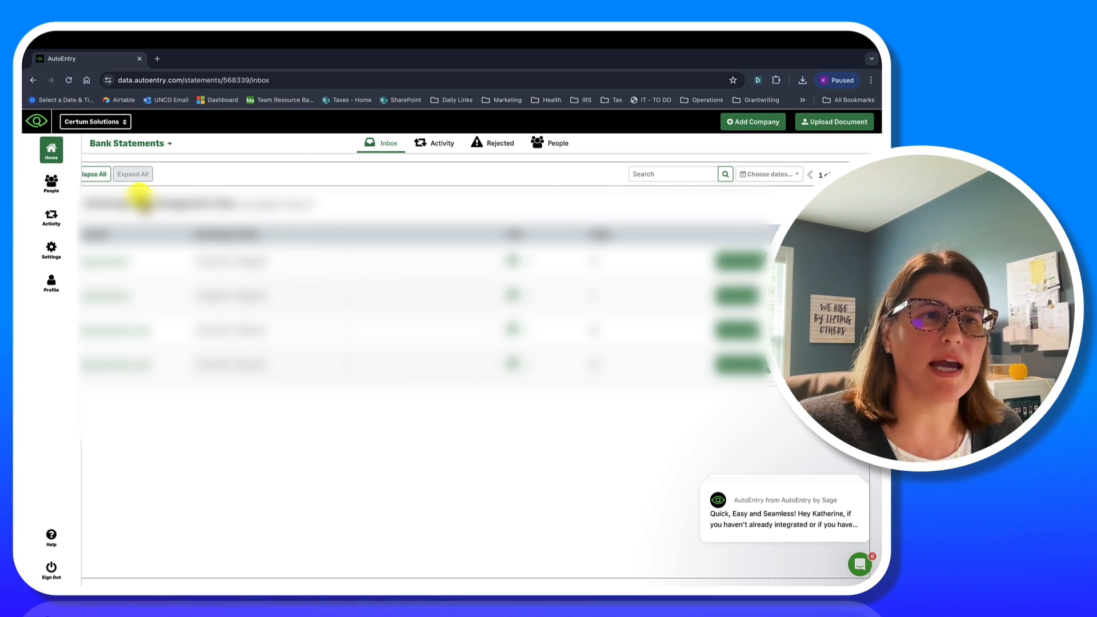
{"action": "left_click", "coordinate": [53, 147]}
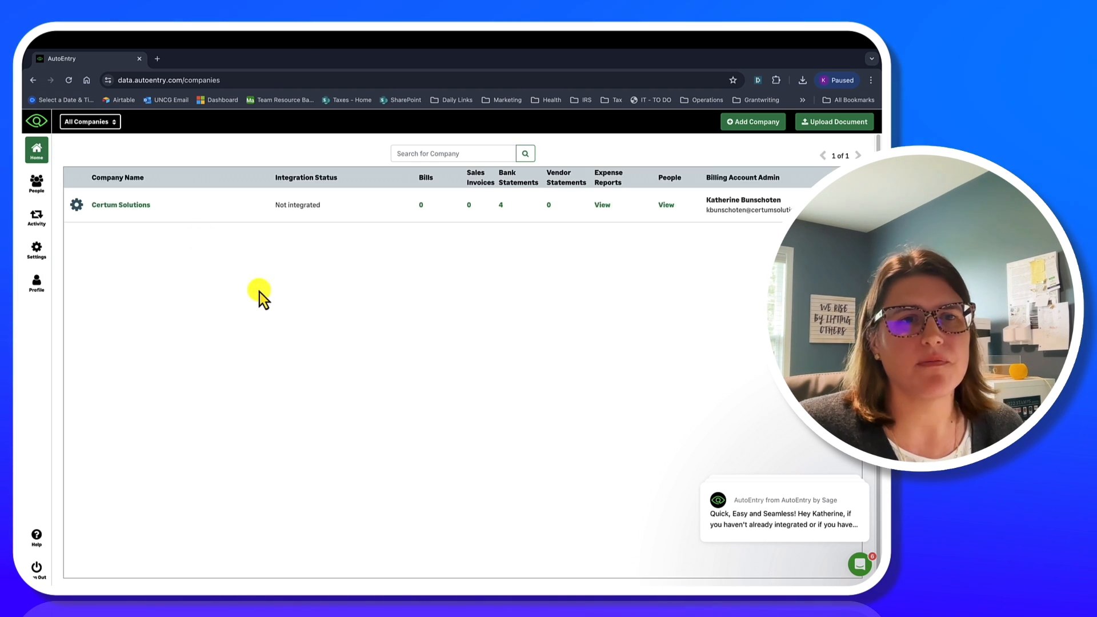
{"action": "left_click", "coordinate": [140, 204]}
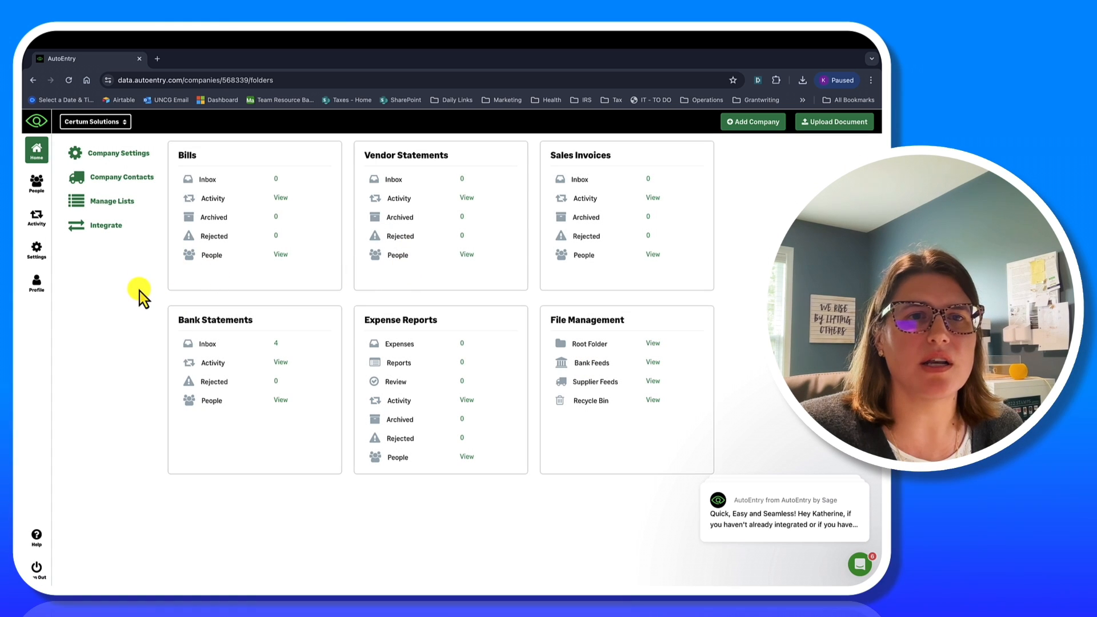
{"action": "left_click", "coordinate": [280, 363]}
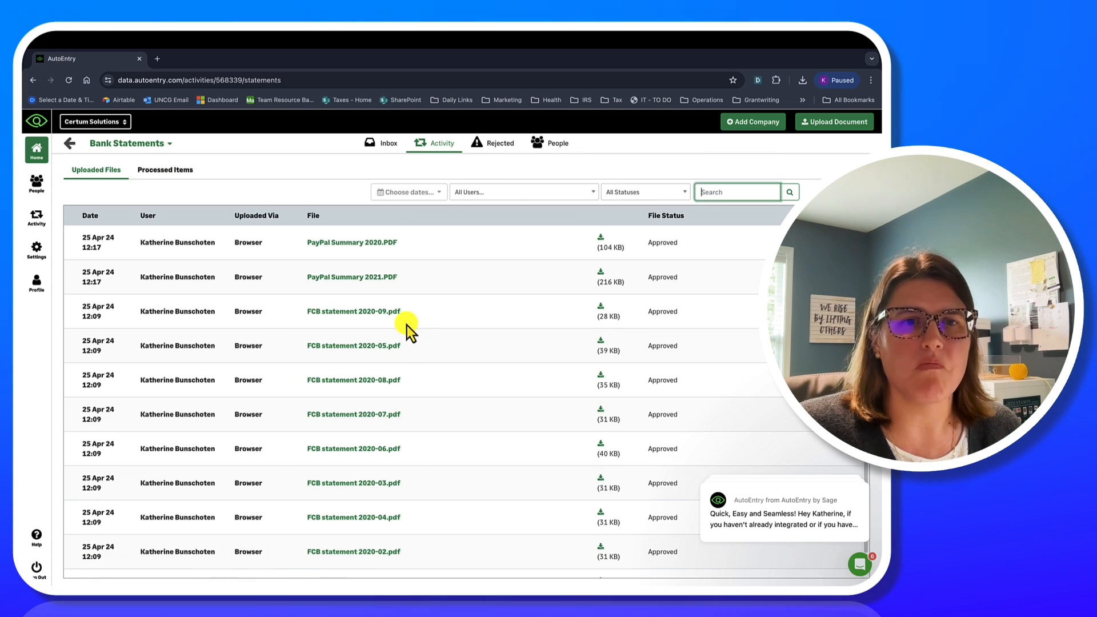
{"action": "left_click", "coordinate": [72, 146]}
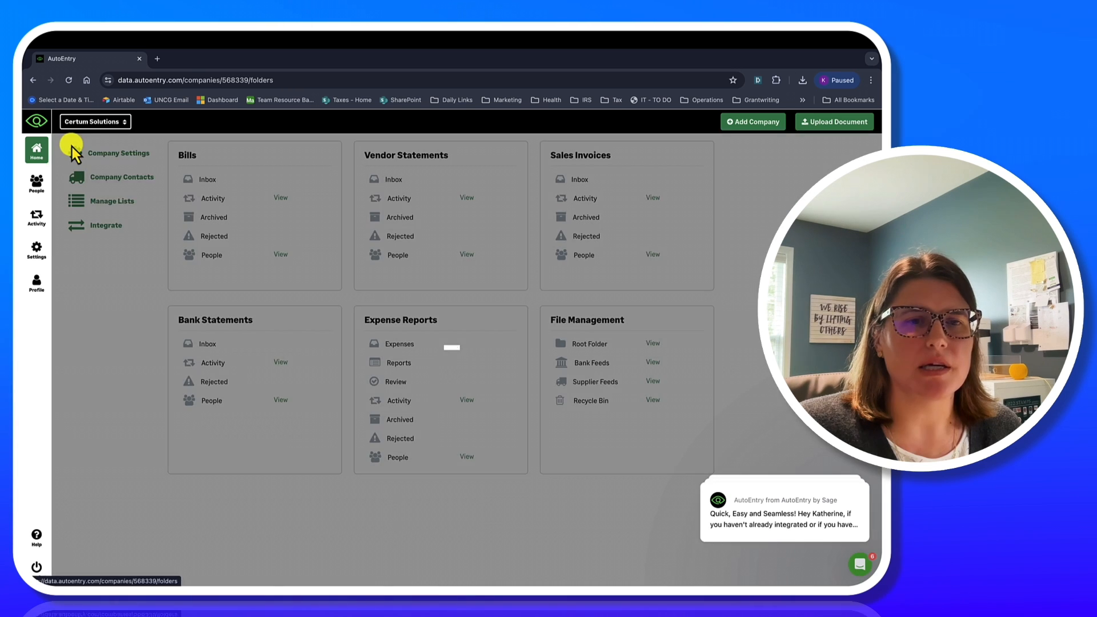
{"action": "left_click", "coordinate": [277, 345]}
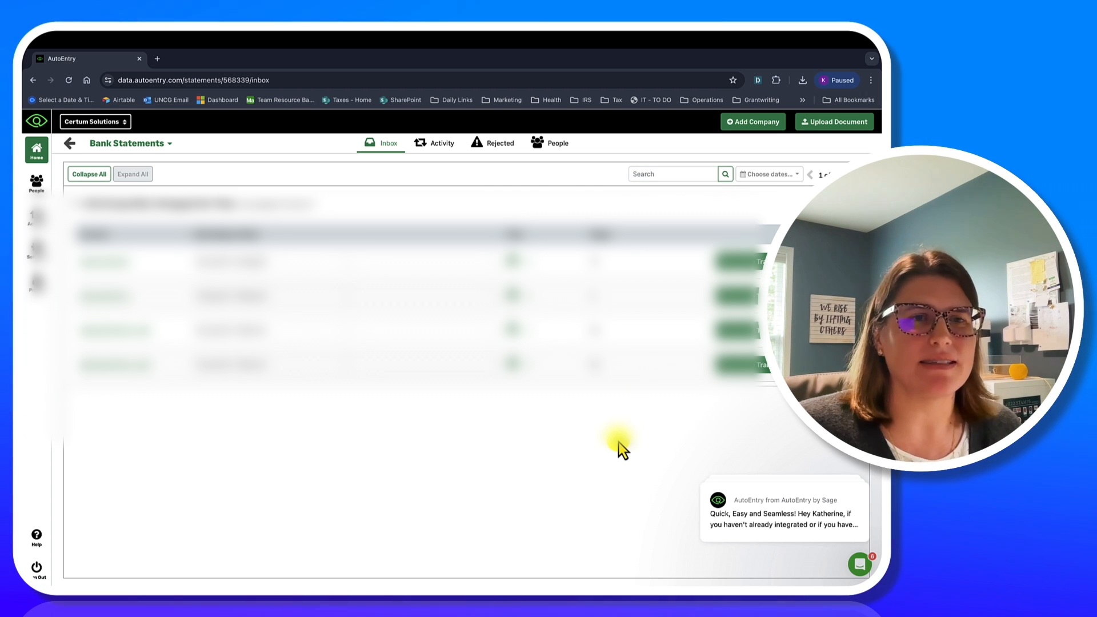
- Switch to Finder and select Sample Manual Entries.csv in the Video folder on the Desktop
{"action": "mouse_move", "coordinate": [436, 579]}
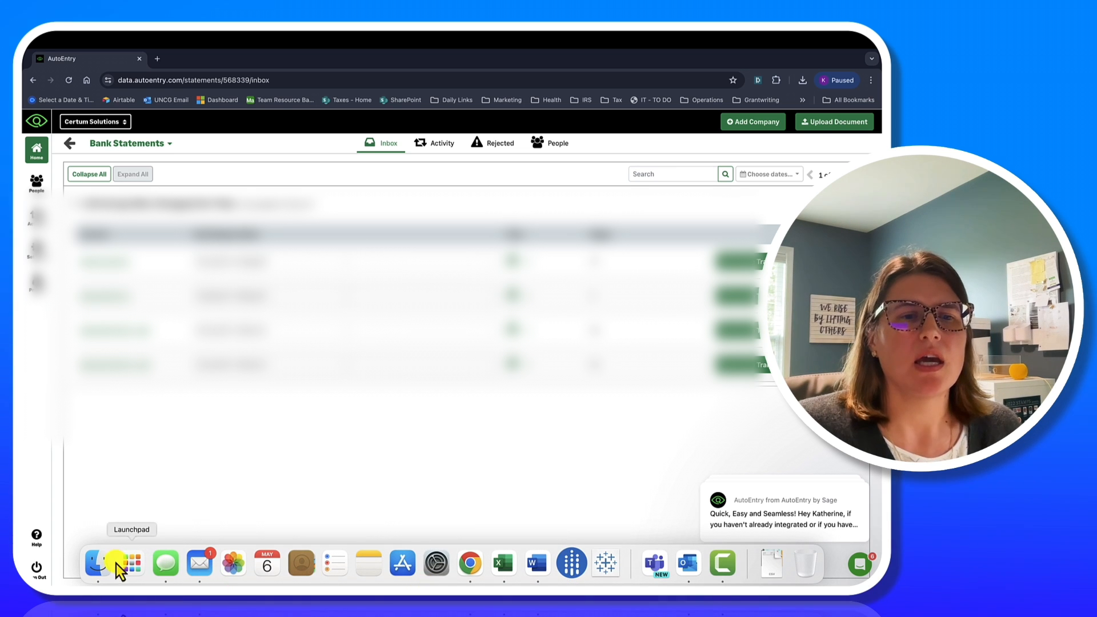
{"action": "left_click", "coordinate": [100, 563]}
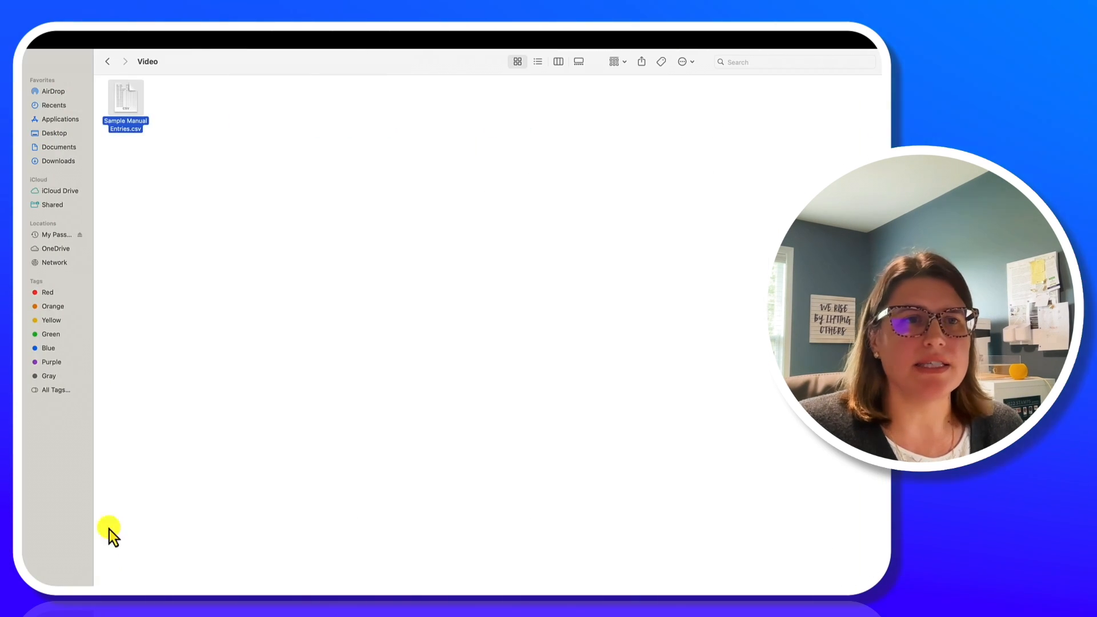
{"action": "left_click", "coordinate": [53, 131]}
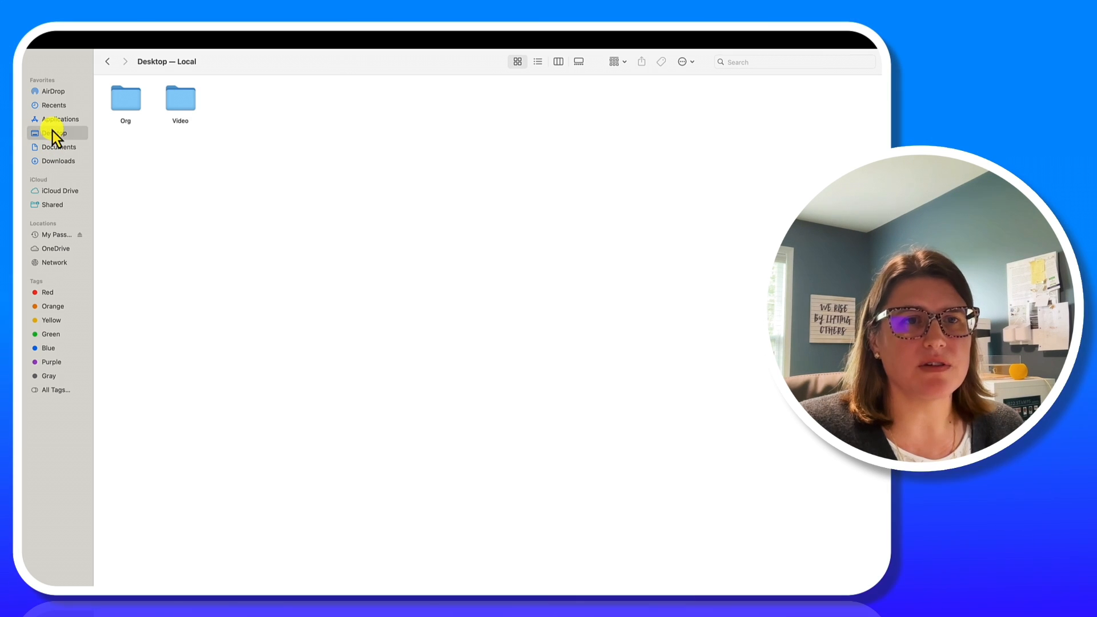
{"action": "double_click", "coordinate": [181, 98]}
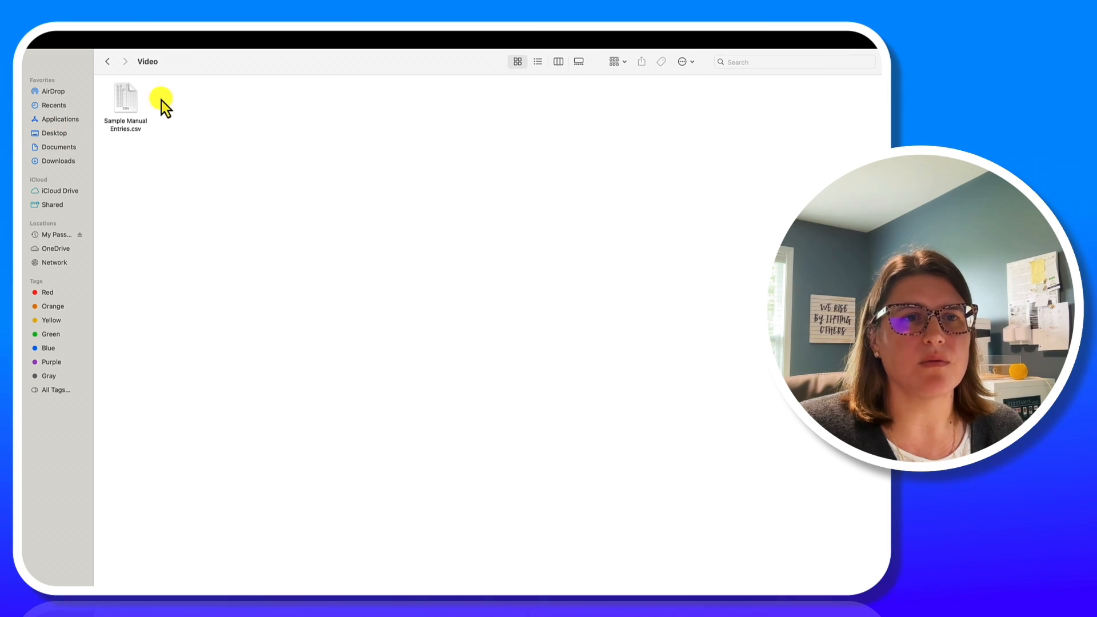
{"action": "left_click", "coordinate": [133, 90]}
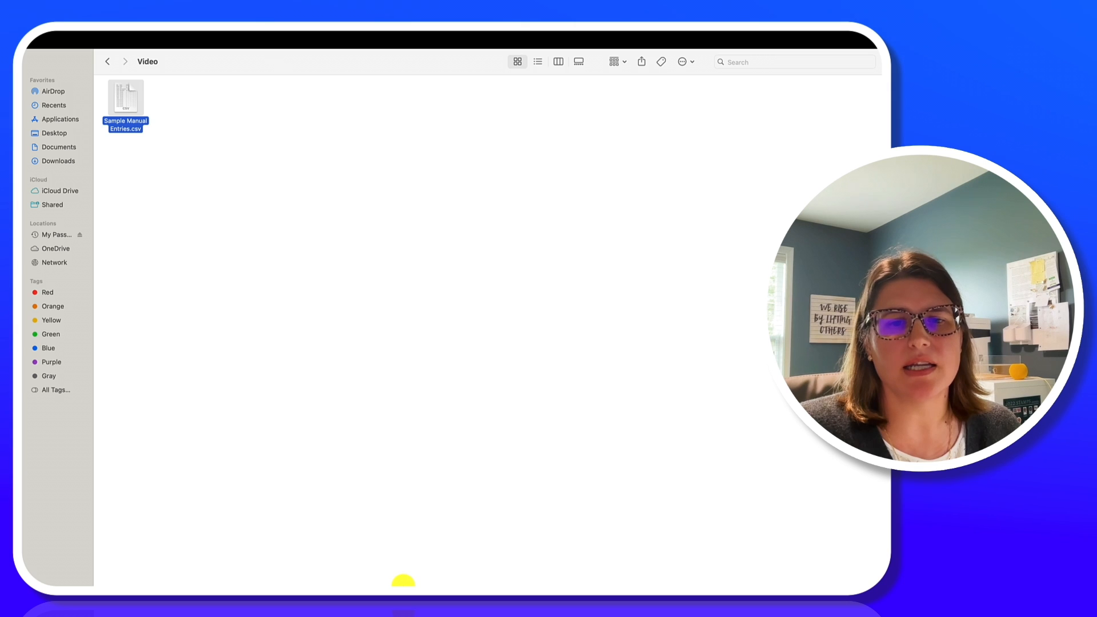
- Switch to Excel and compare the Sample Manual Entries sheet with the Import ready sheet
{"action": "mouse_move", "coordinate": [402, 581]}
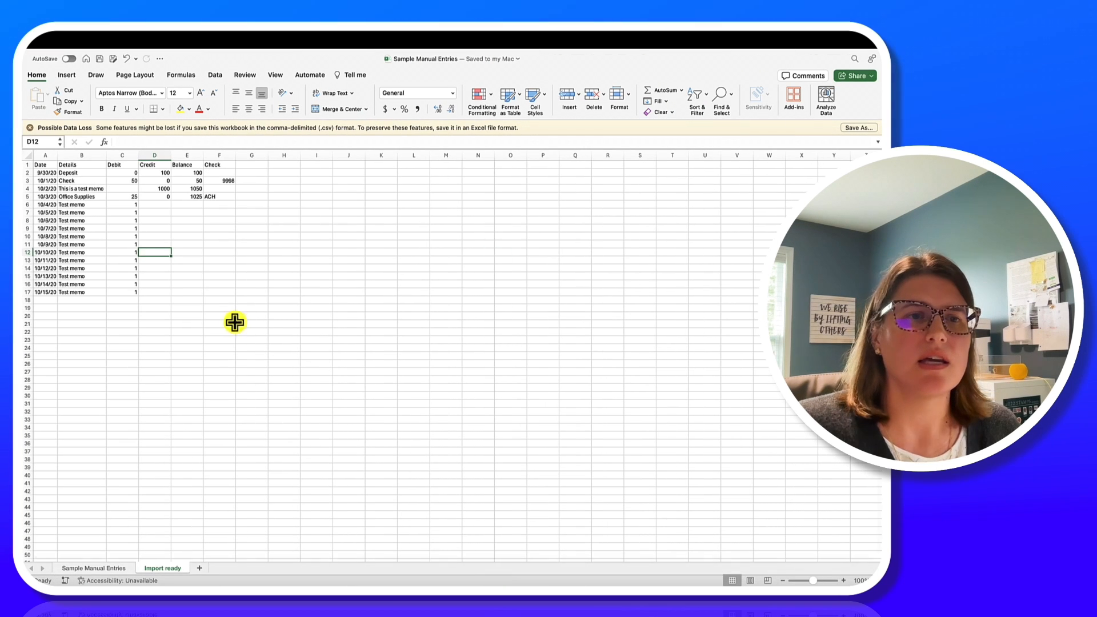
{"action": "left_click", "coordinate": [72, 569]}
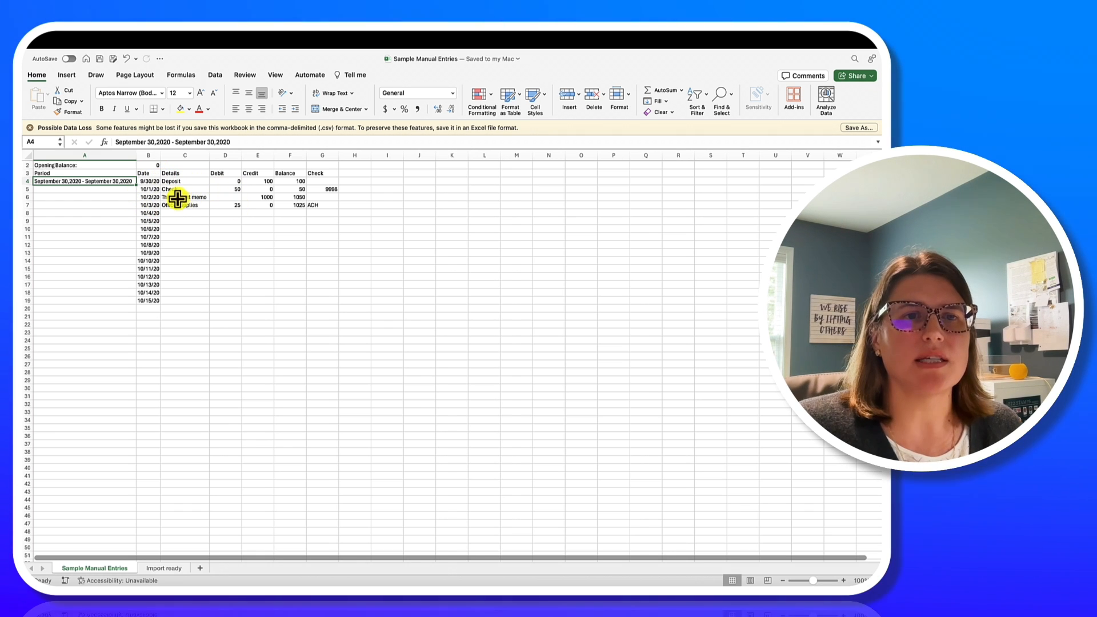
{"action": "left_click_drag", "start_coordinate": [180, 180], "coordinate": [180, 189]}
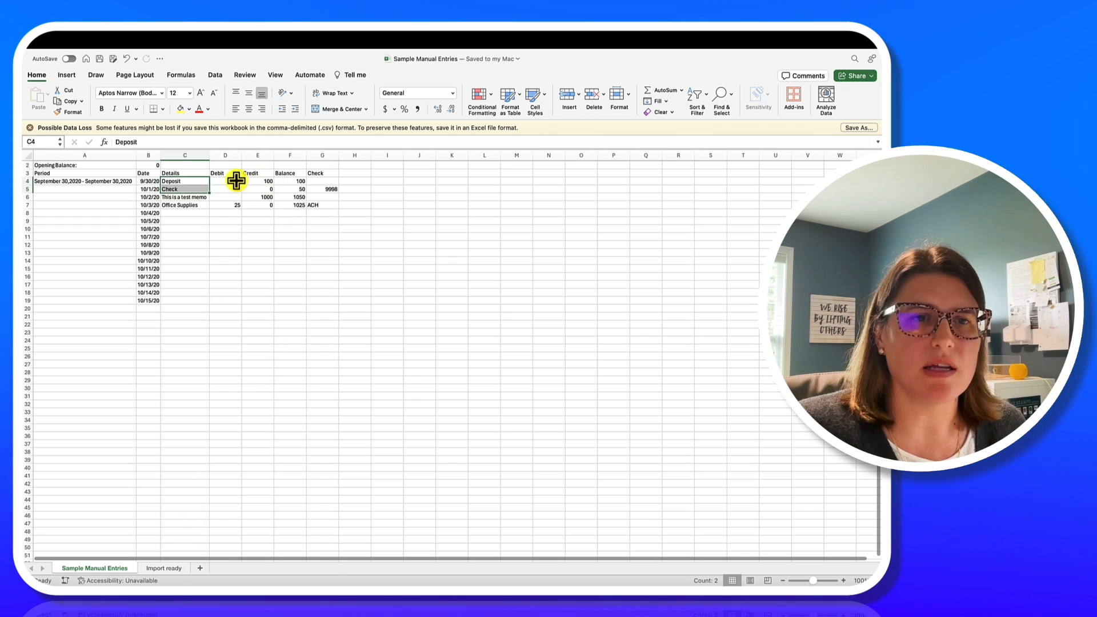
{"action": "left_click", "coordinate": [168, 568]}
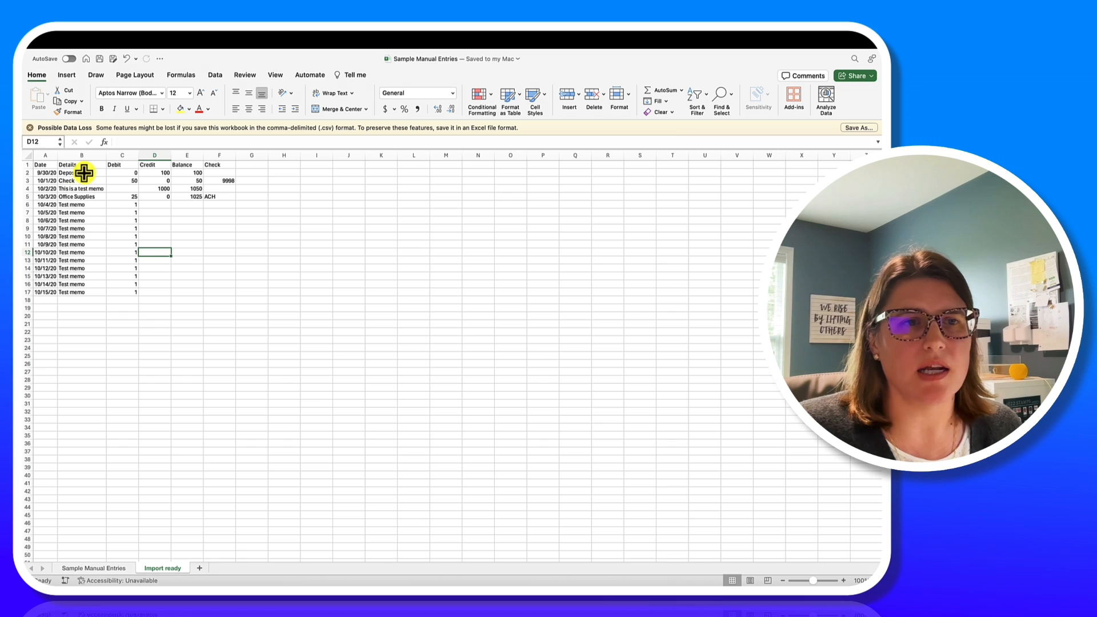
{"action": "left_click", "coordinate": [102, 569]}
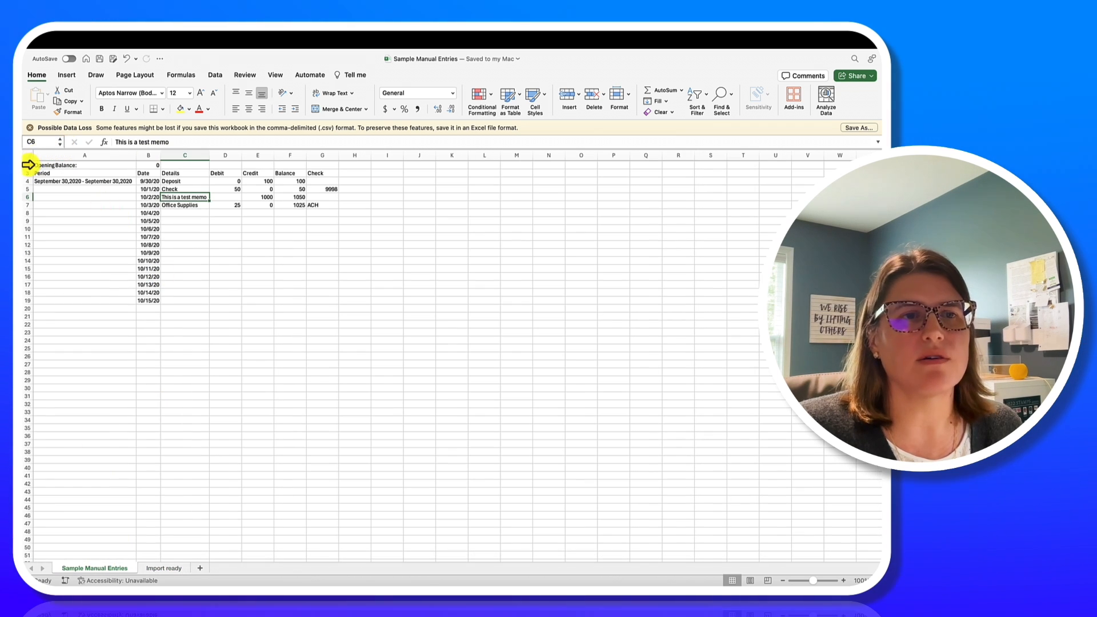
- Examine the opening balance row, header row, period column and transaction block on the Sample Manual Entries sheet
{"action": "left_click", "coordinate": [27, 165]}
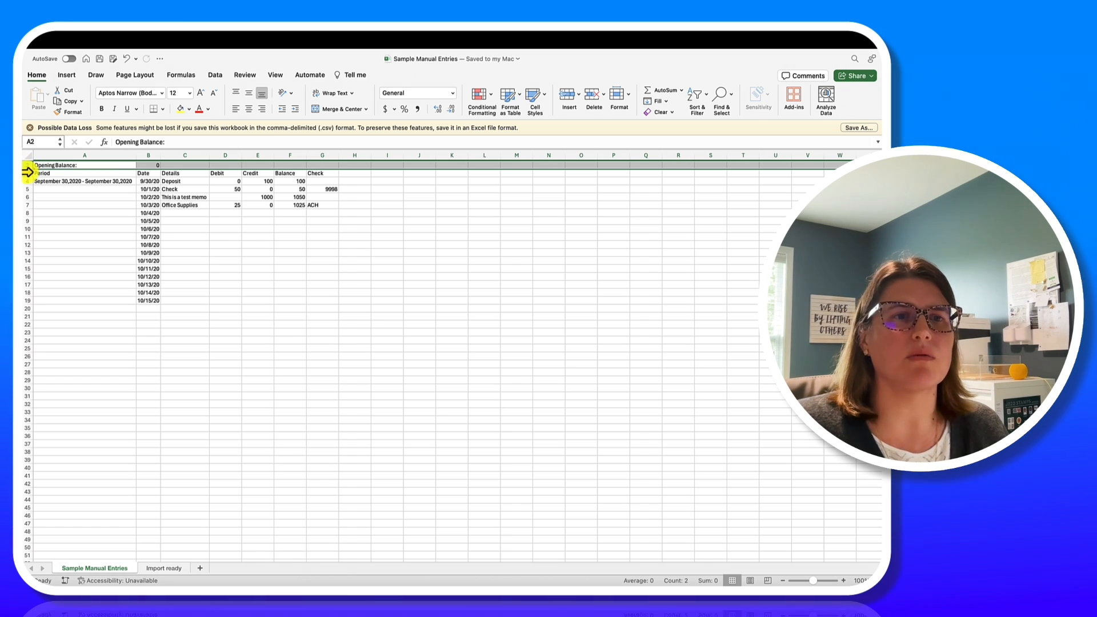
{"action": "left_click", "coordinate": [28, 172]}
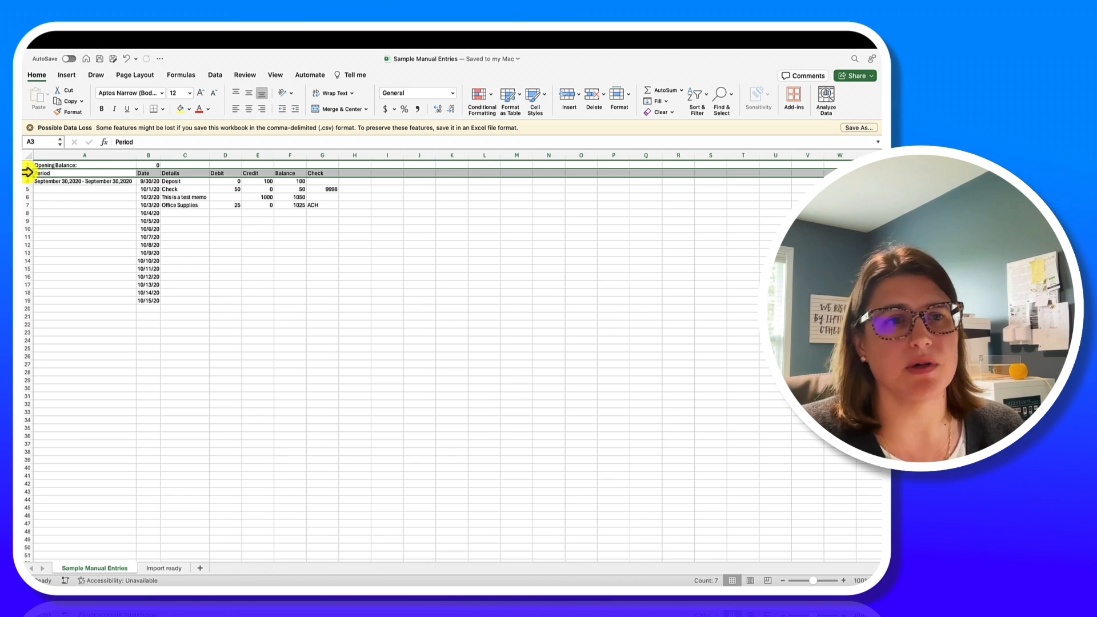
{"action": "left_click", "coordinate": [79, 221]}
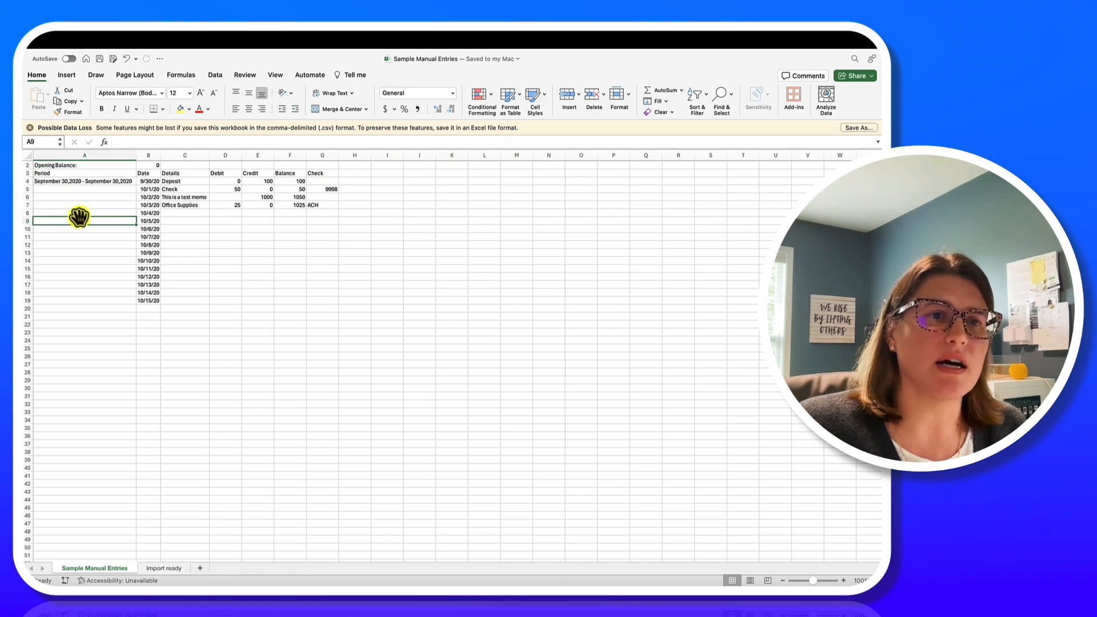
{"action": "left_click", "coordinate": [76, 157]}
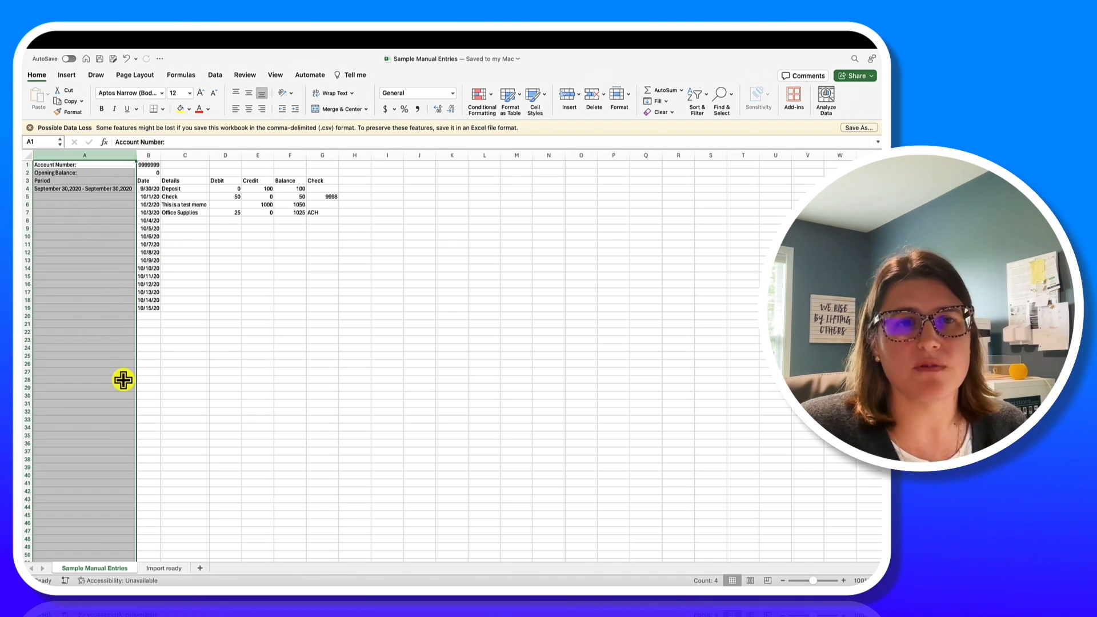
{"action": "left_click_drag", "start_coordinate": [150, 189], "coordinate": [269, 235]}
{"action": "left_click", "coordinate": [279, 323]}
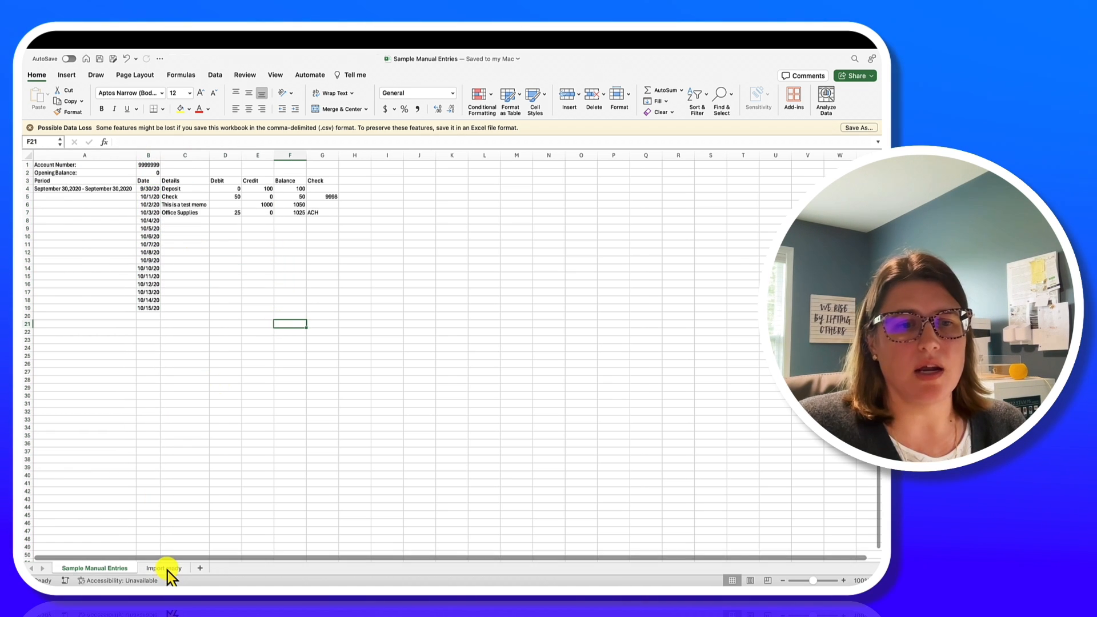
- Create a copy of the Import ready sheet in a new workbook
{"action": "left_click", "coordinate": [164, 569]}
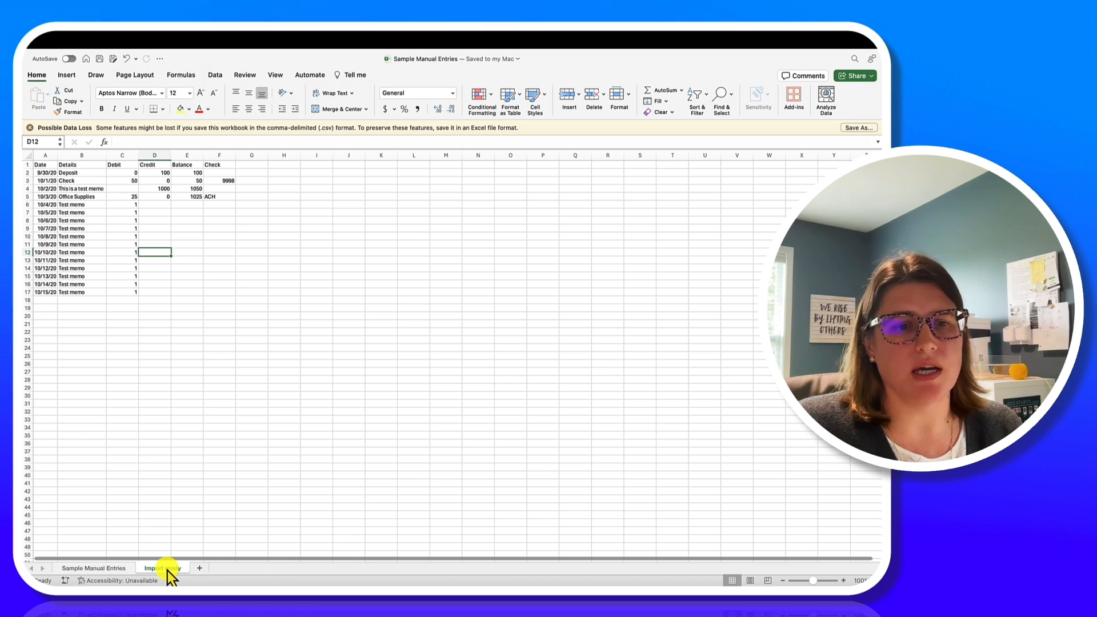
{"action": "right_click", "coordinate": [162, 569]}
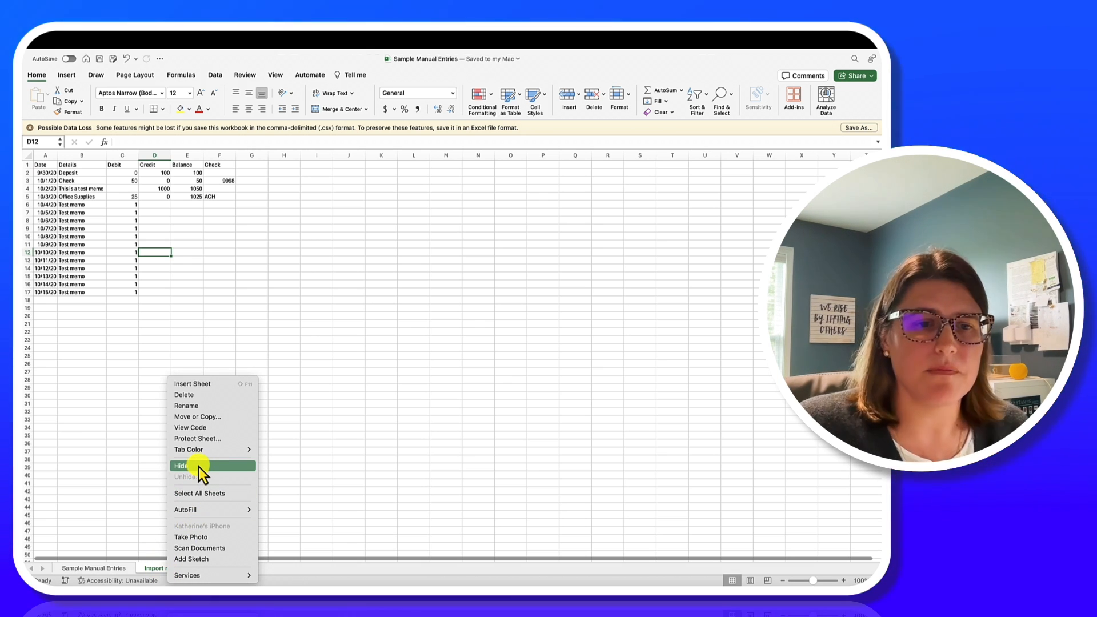
{"action": "left_click", "coordinate": [200, 423]}
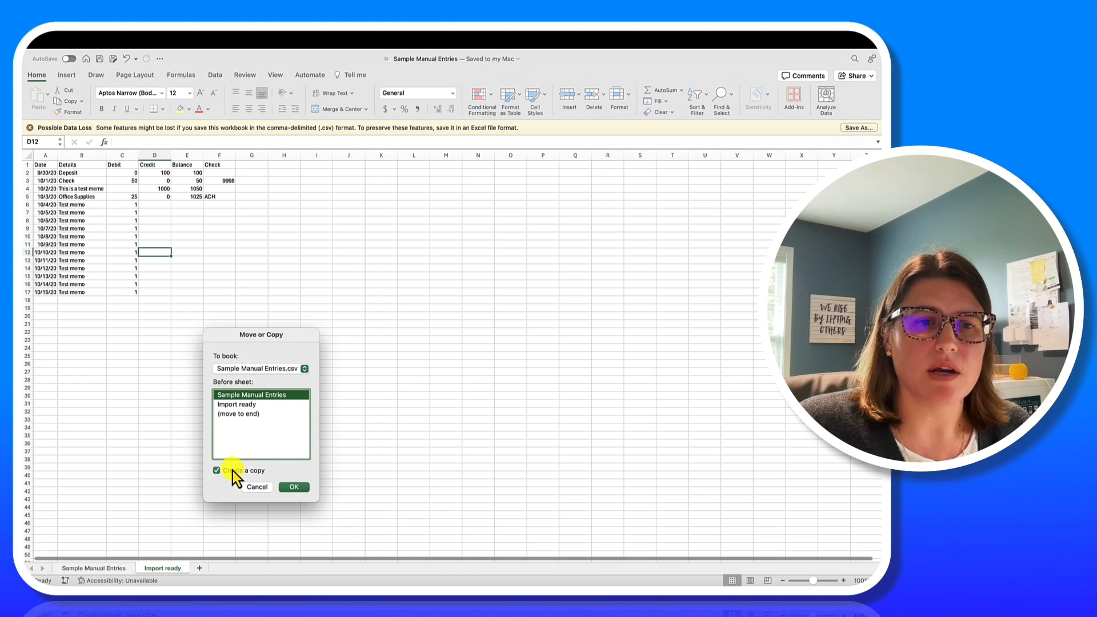
{"action": "left_click", "coordinate": [262, 367]}
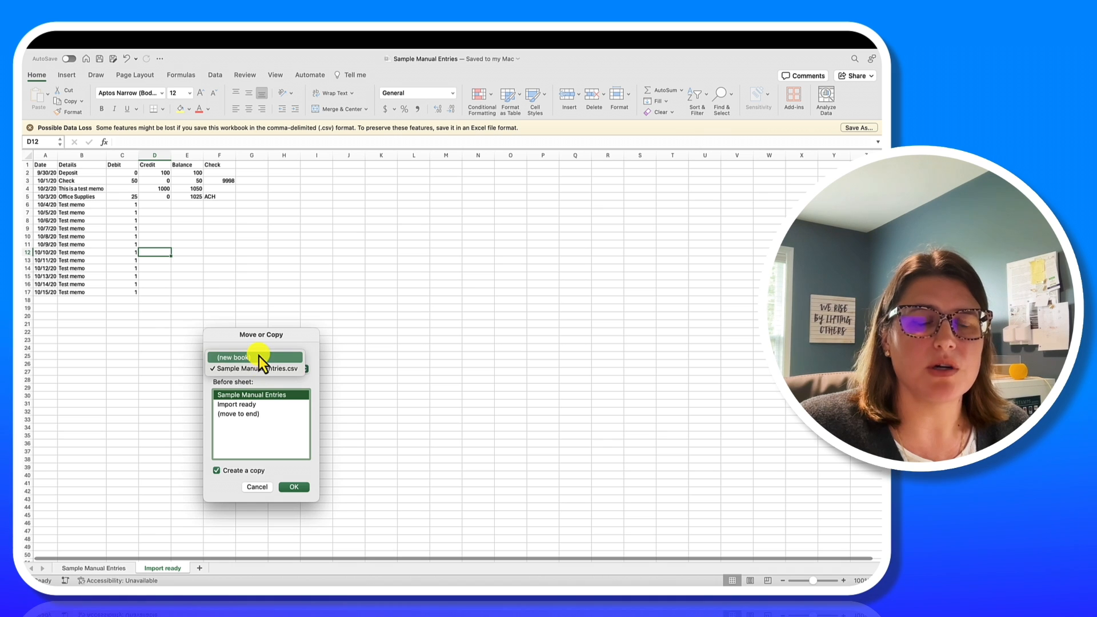
{"action": "left_click", "coordinate": [259, 357]}
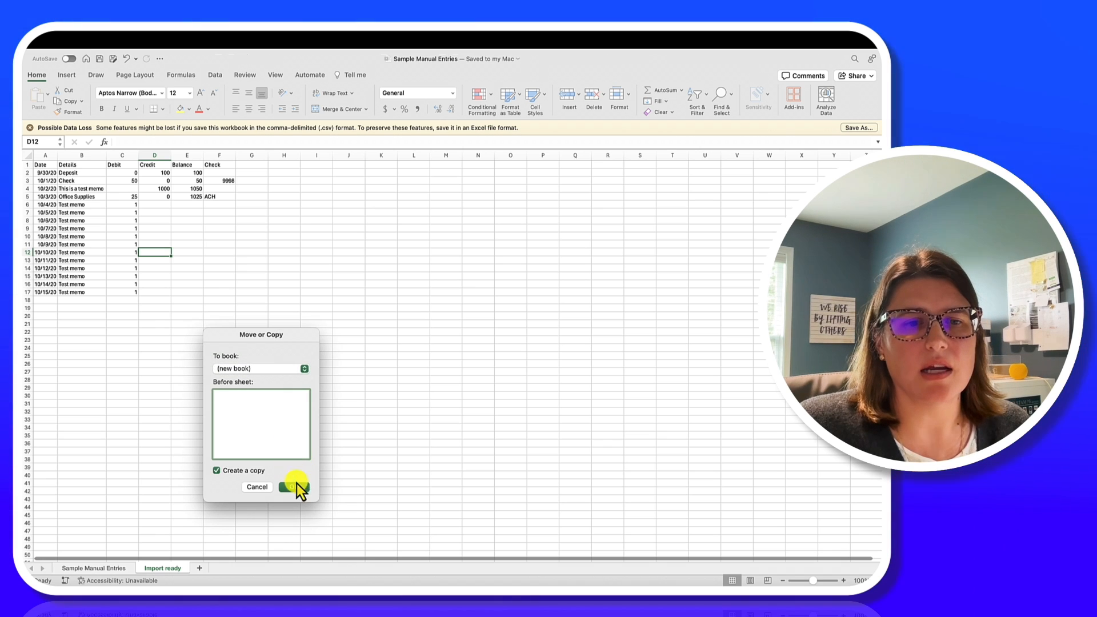
{"action": "left_click", "coordinate": [299, 489]}
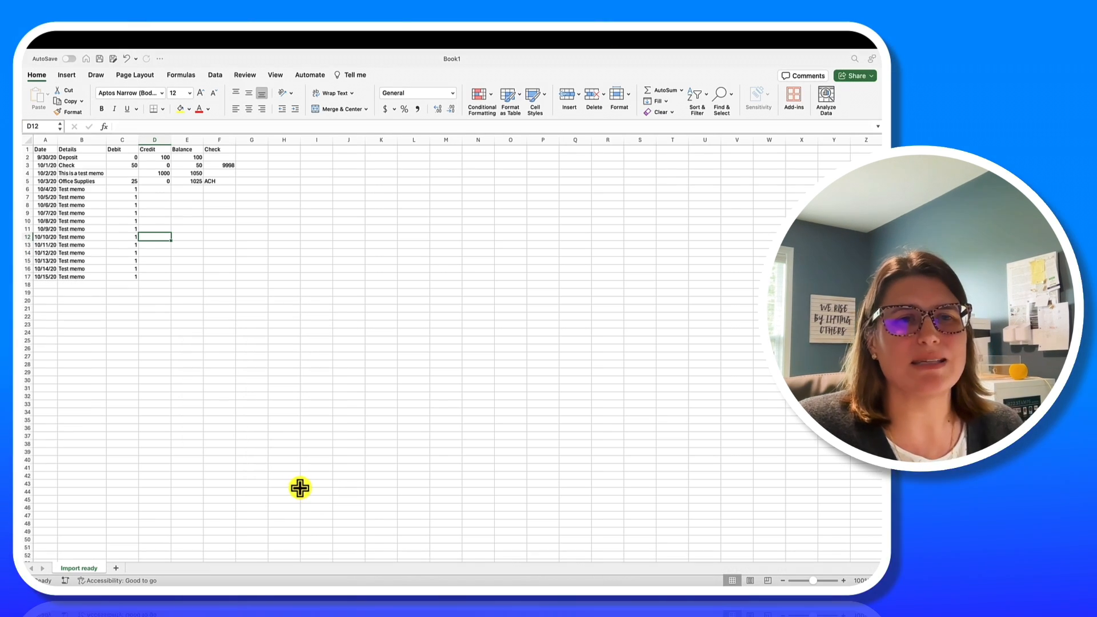
- Save the new workbook in the Video folder as Import ready in CSV UTF-8 (Comma delimited) format
{"action": "left_click", "coordinate": [289, 463]}
{"action": "mouse_move", "coordinate": [134, 35]}
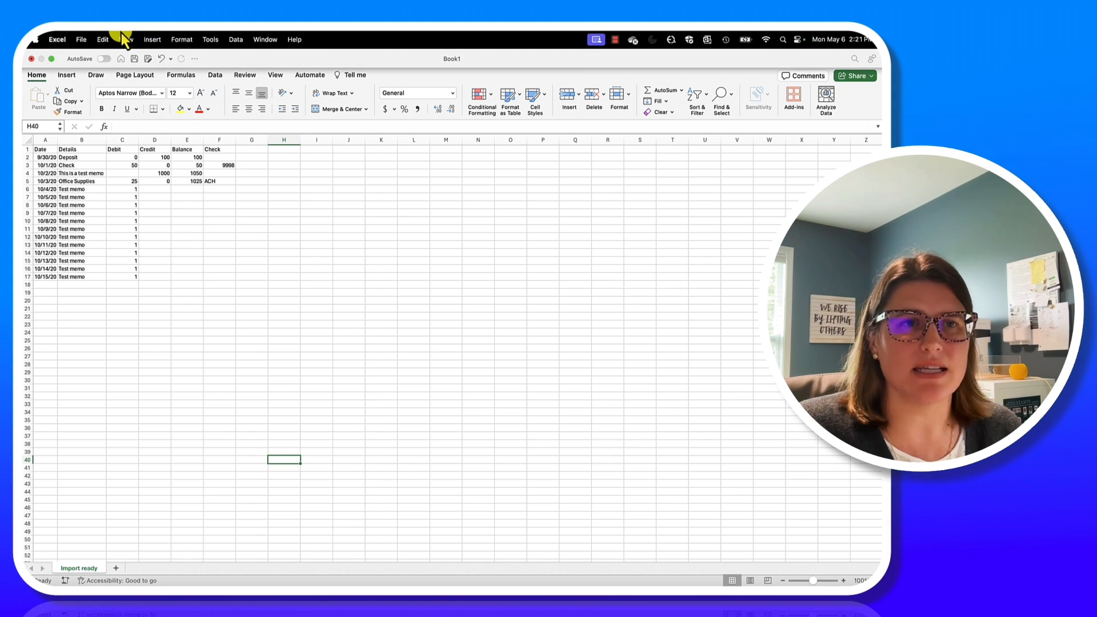
{"action": "left_click", "coordinate": [82, 40]}
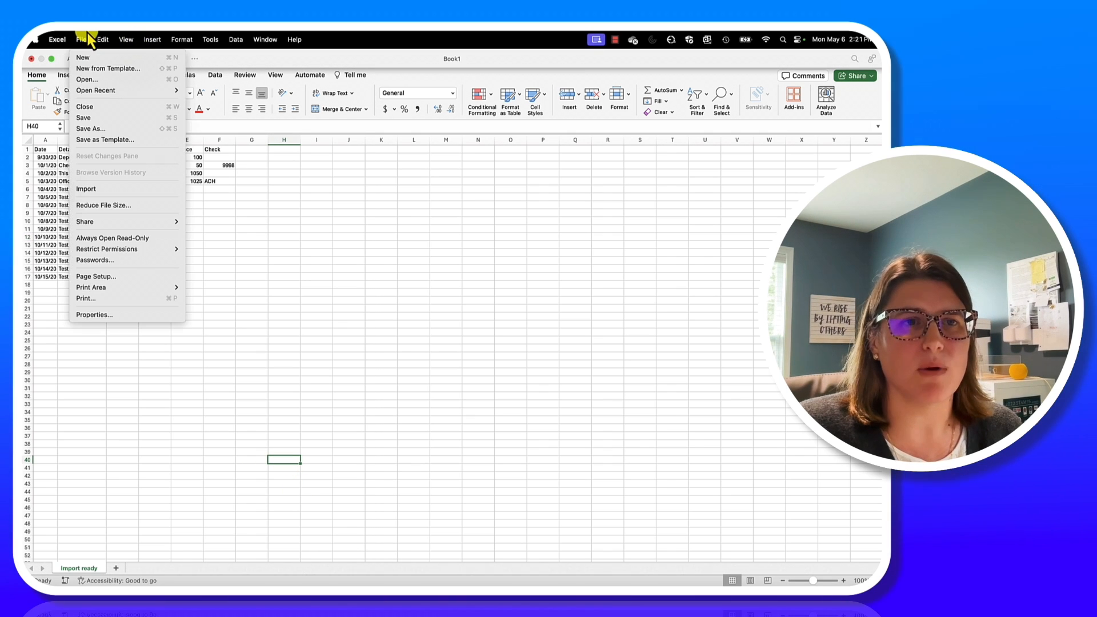
{"action": "left_click", "coordinate": [93, 121]}
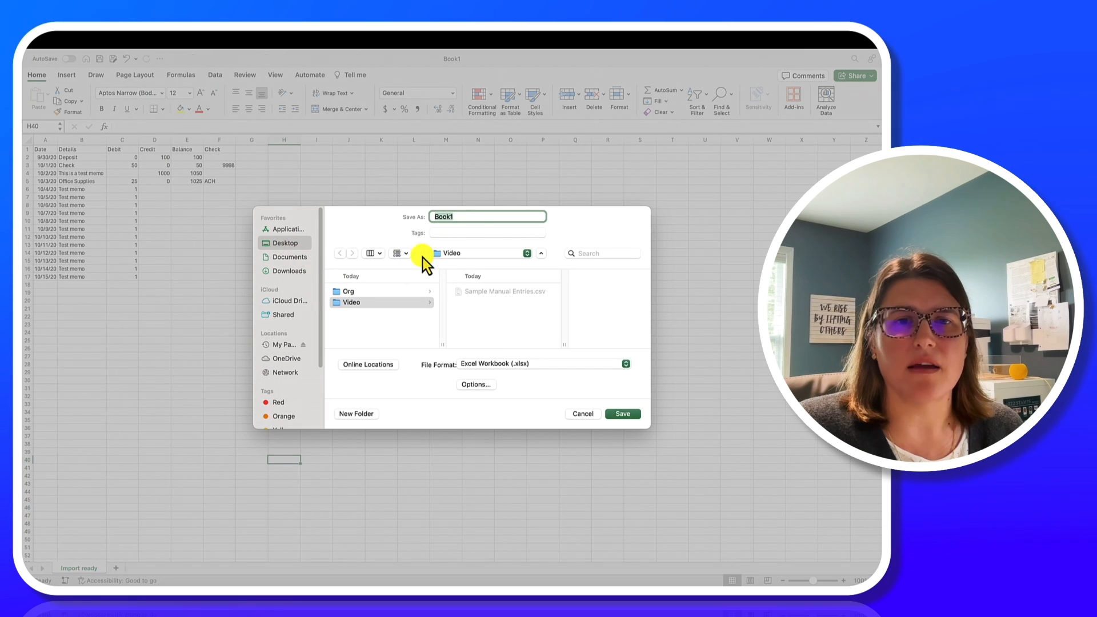
{"action": "left_click", "coordinate": [506, 367]}
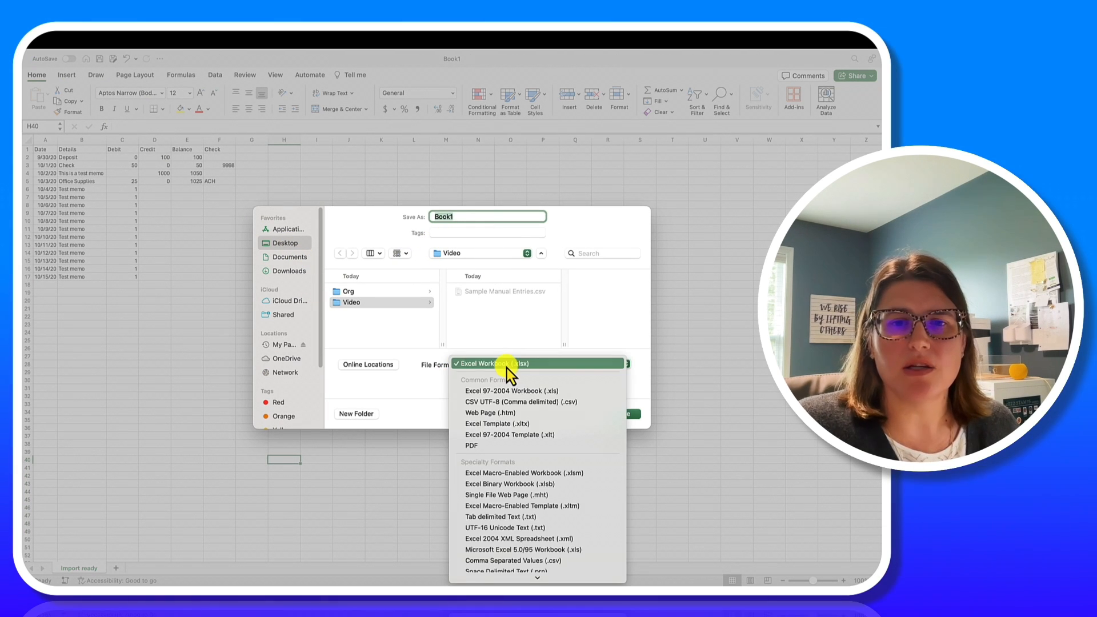
{"action": "left_click", "coordinate": [509, 403]}
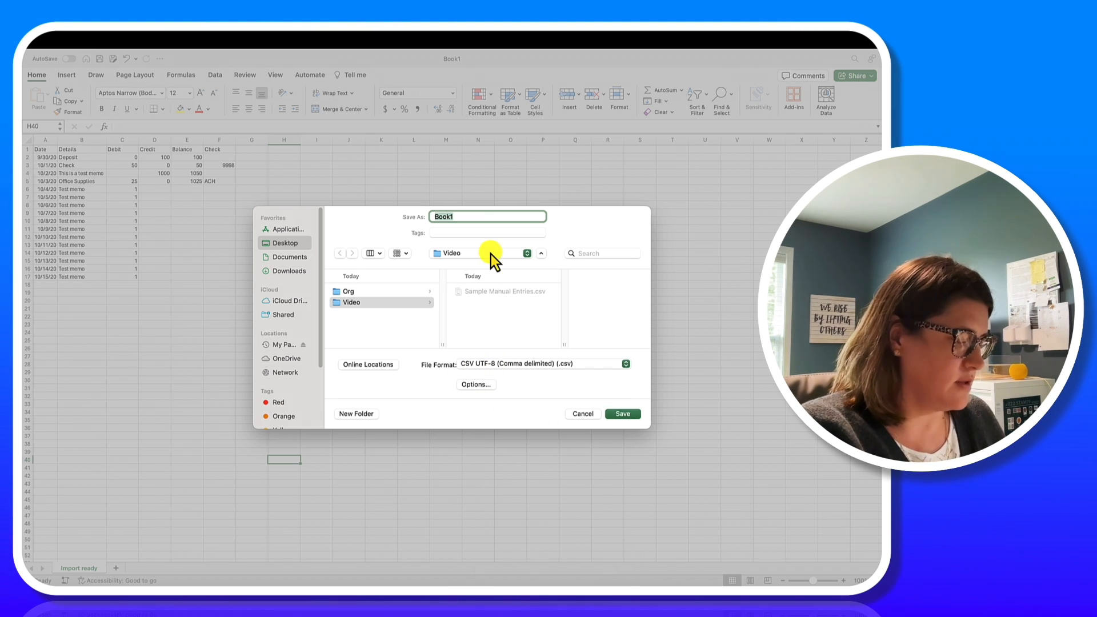
{"action": "type", "text": "Import ready"}
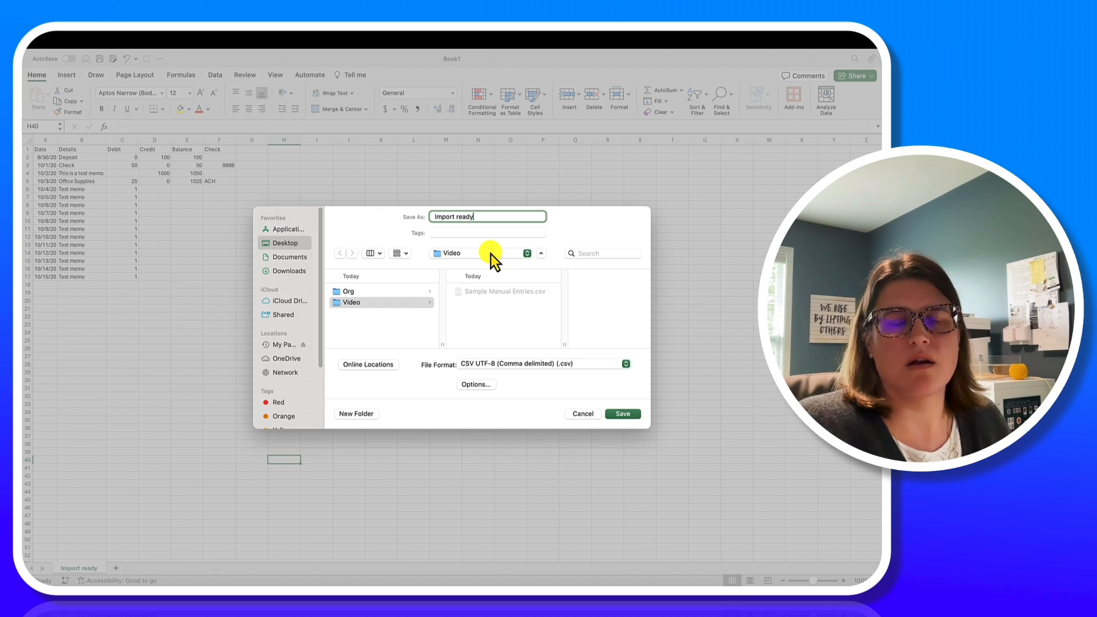
{"action": "left_click", "coordinate": [622, 413]}
- Switch to QuickBooks Online in Chrome and upload Import ready.csv from the Video folder as the bank statement
{"action": "mouse_move", "coordinate": [425, 582]}
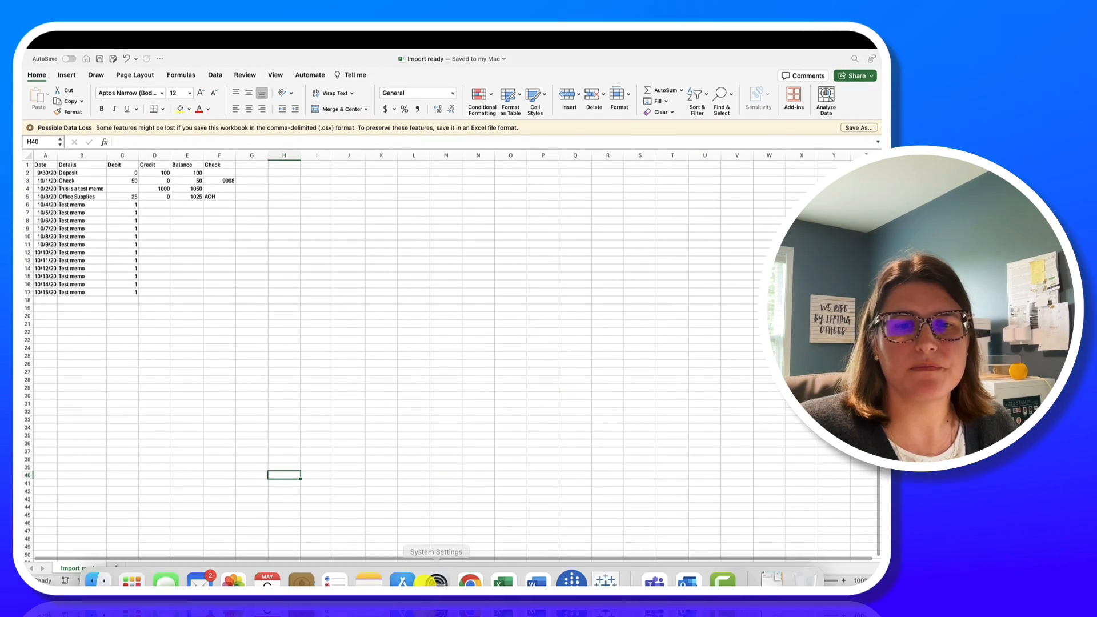
{"action": "left_click", "coordinate": [465, 570]}
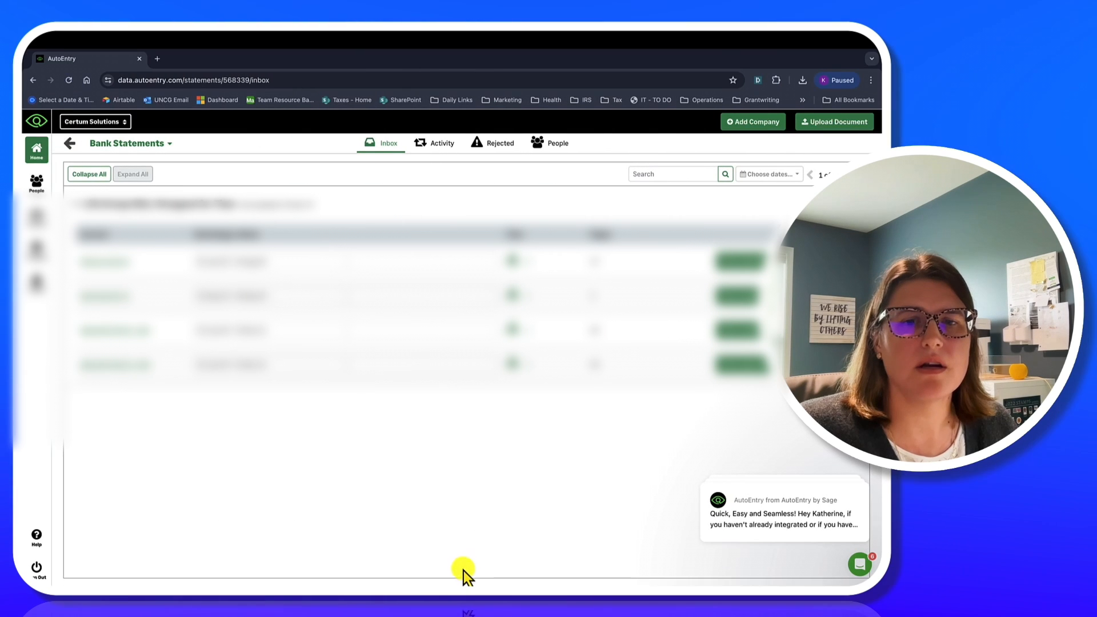
{"action": "left_click", "coordinate": [472, 558]}
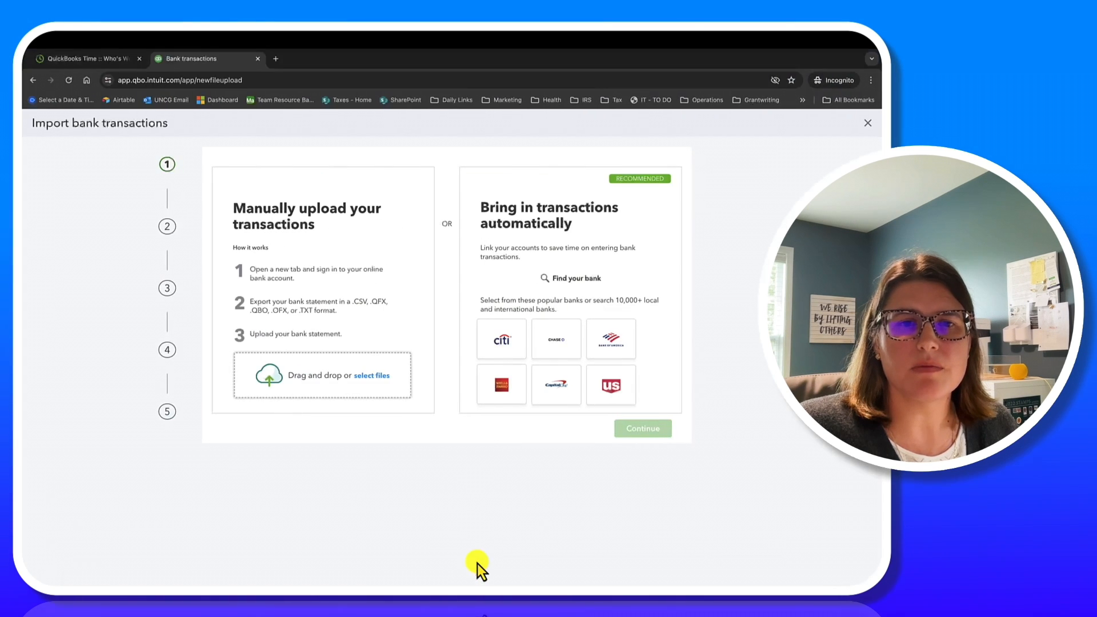
{"action": "left_click", "coordinate": [378, 375]}
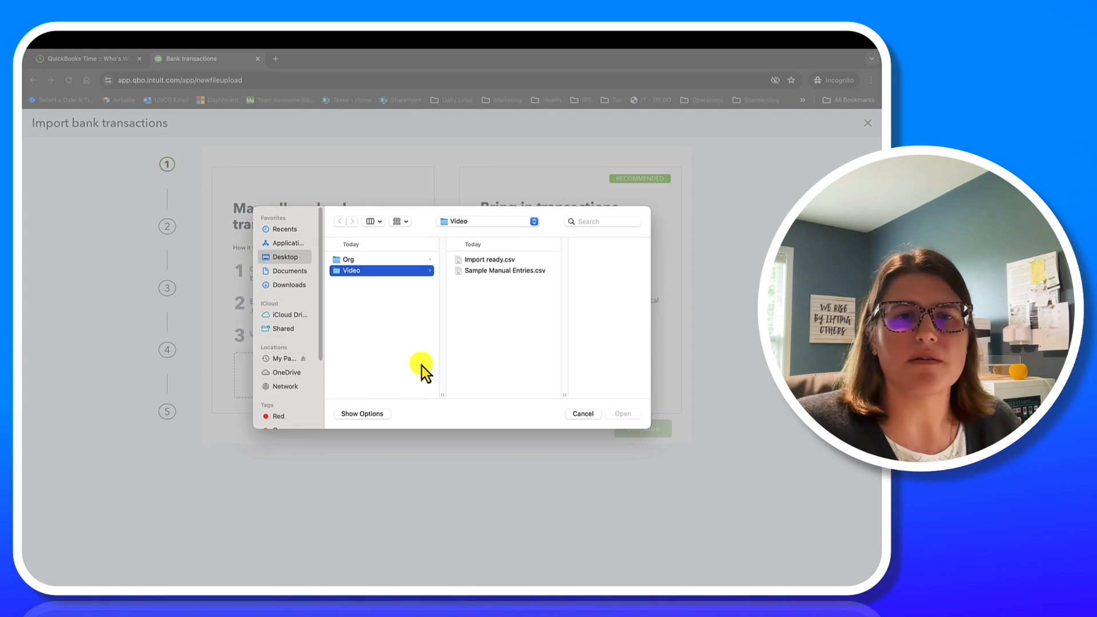
{"action": "left_click", "coordinate": [495, 259]}
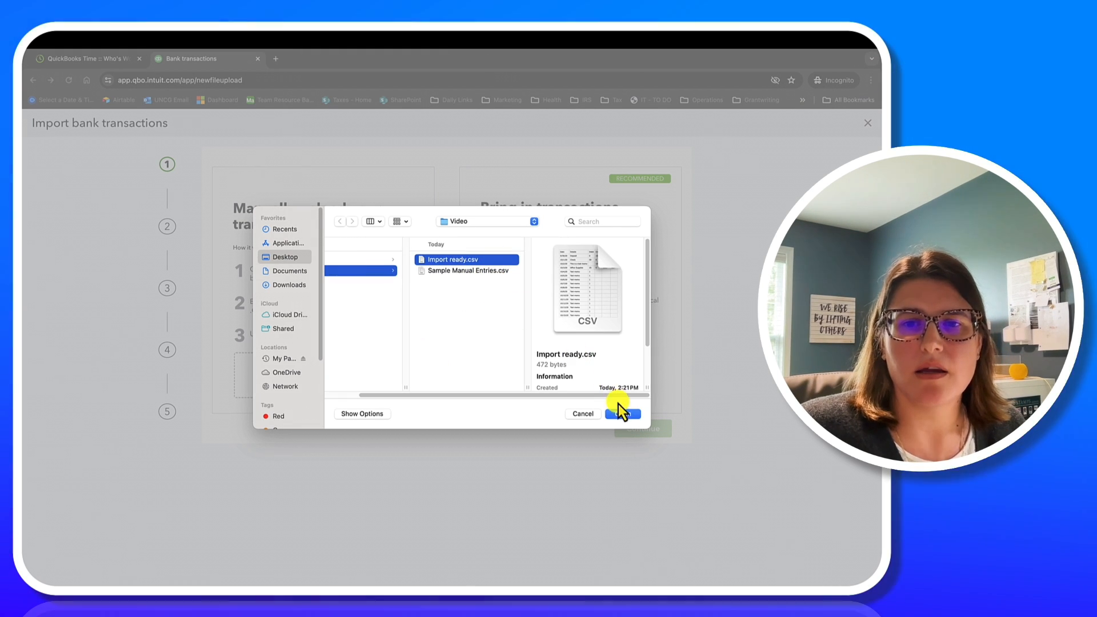
{"action": "left_click", "coordinate": [621, 414]}
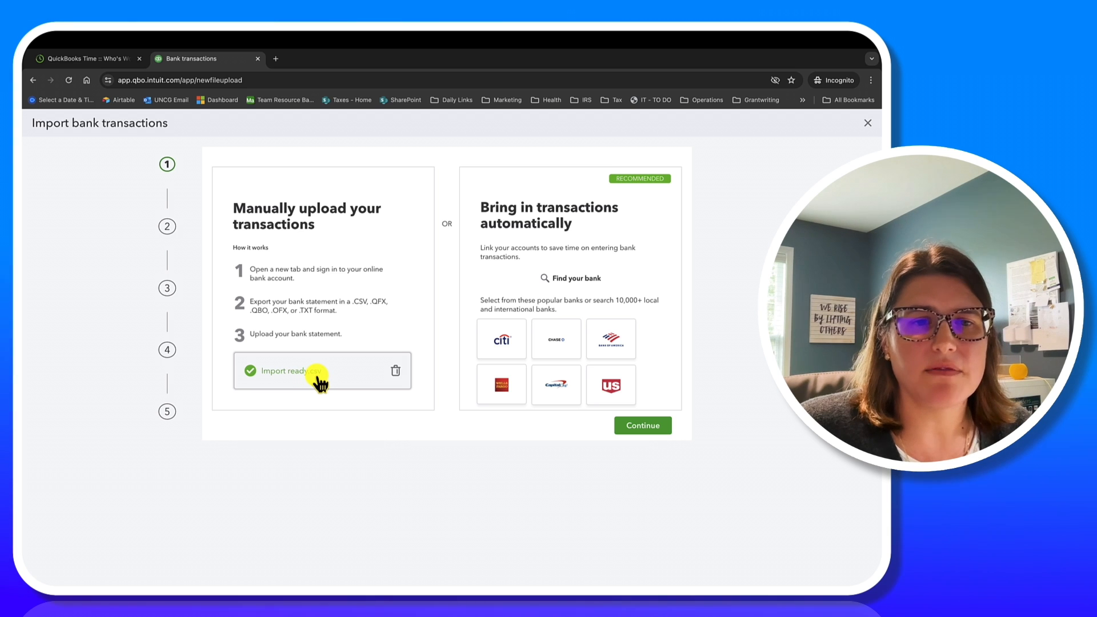
{"action": "left_click_drag", "start_coordinate": [351, 301], "coordinate": [369, 301]}
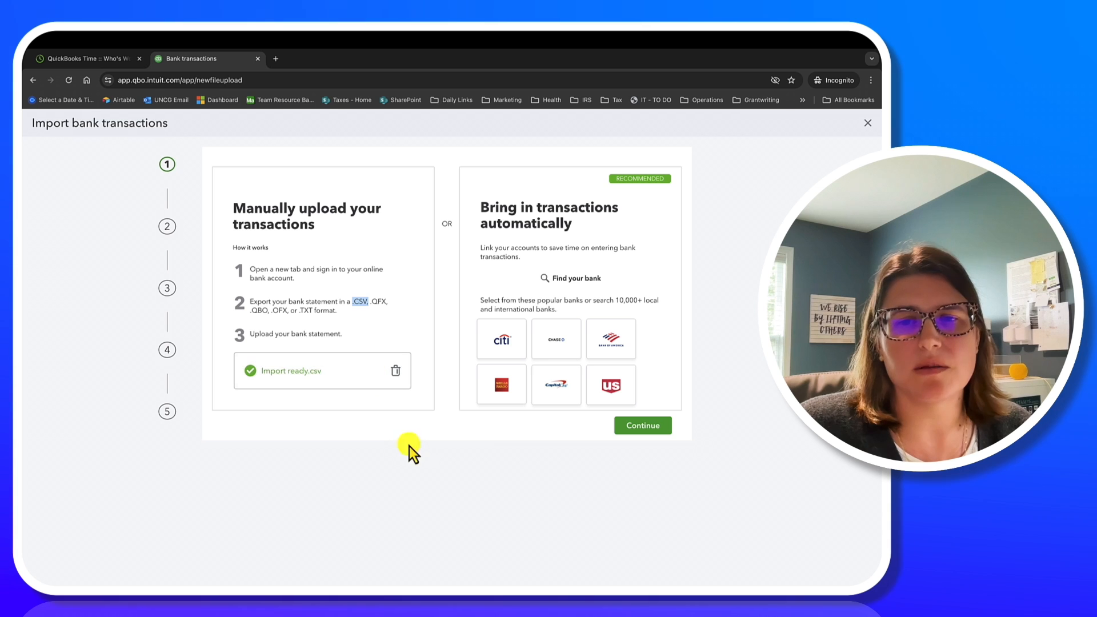
{"action": "left_click", "coordinate": [636, 426]}
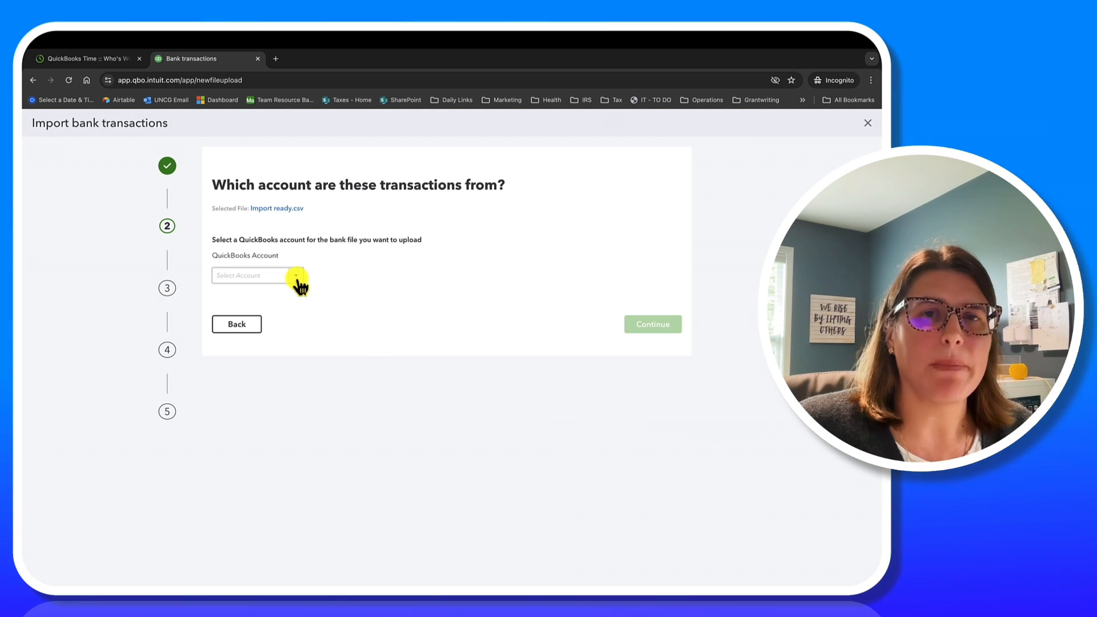
- Assign the uploaded transactions to the Church Checking Account and continue to the file setup
{"action": "left_click", "coordinate": [297, 276]}
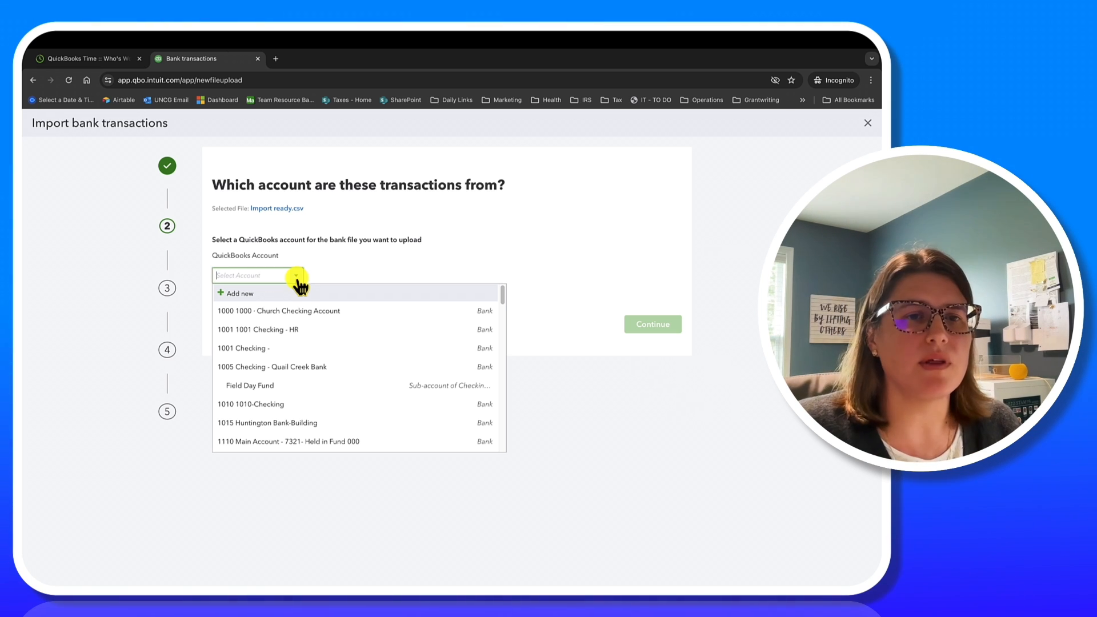
{"action": "left_click", "coordinate": [307, 312]}
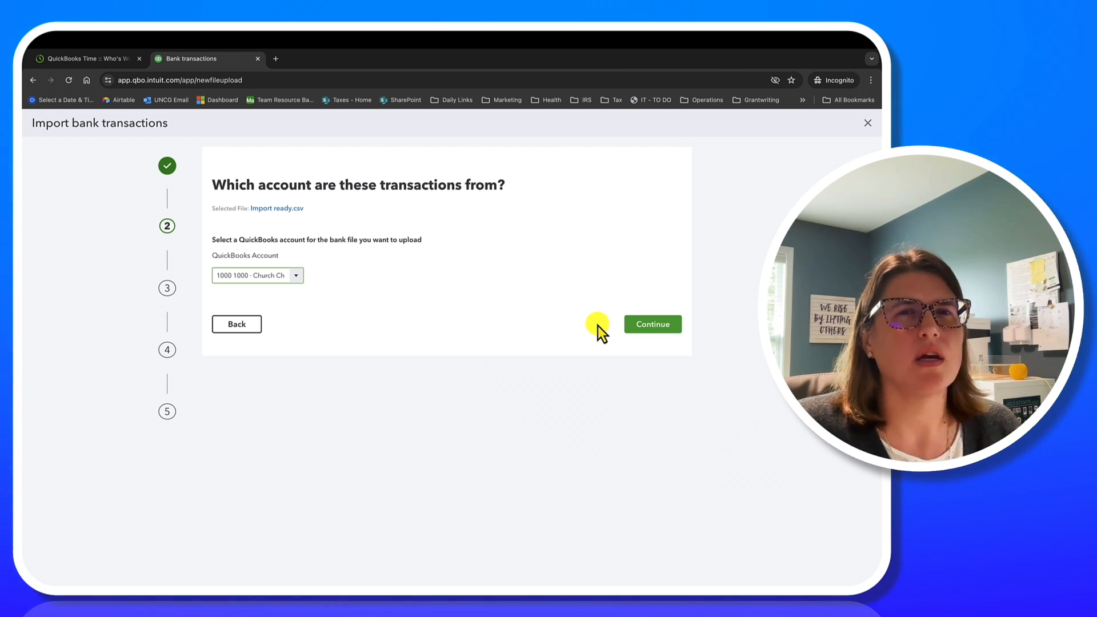
{"action": "left_click", "coordinate": [633, 326]}
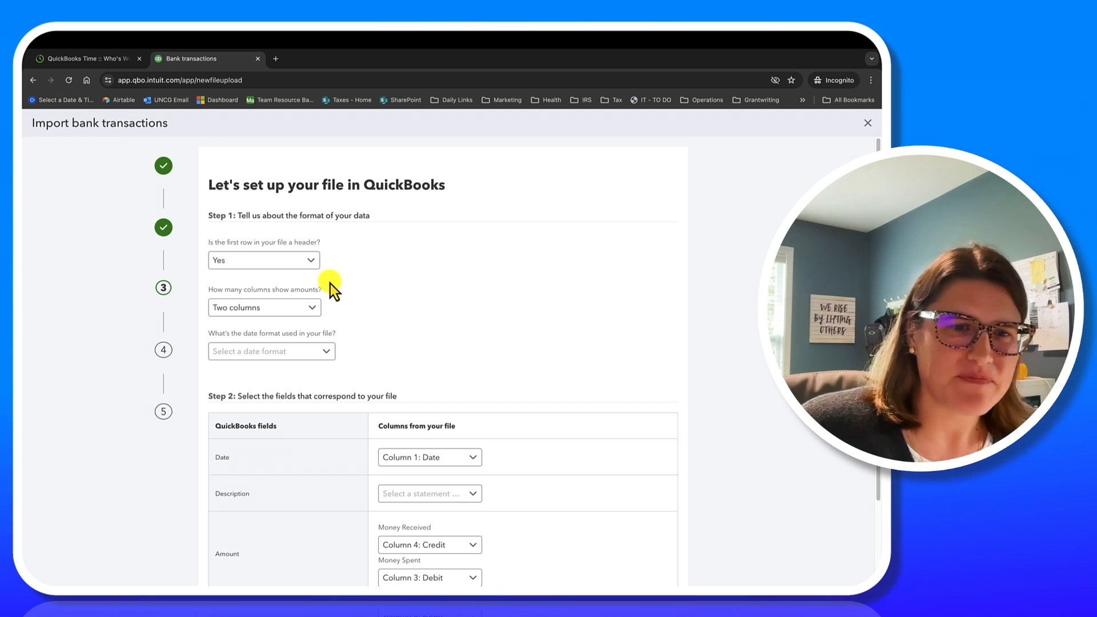
- Keep two amount columns and set the file's date format to MM/dd/yyyy
{"action": "left_click", "coordinate": [306, 304]}
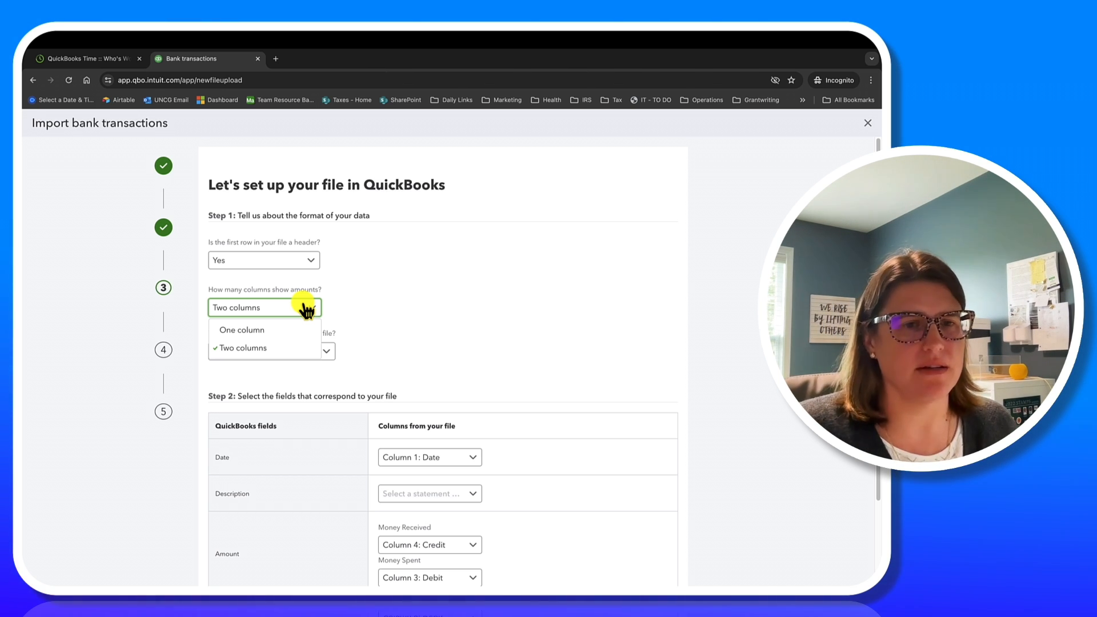
{"action": "left_click", "coordinate": [307, 308]}
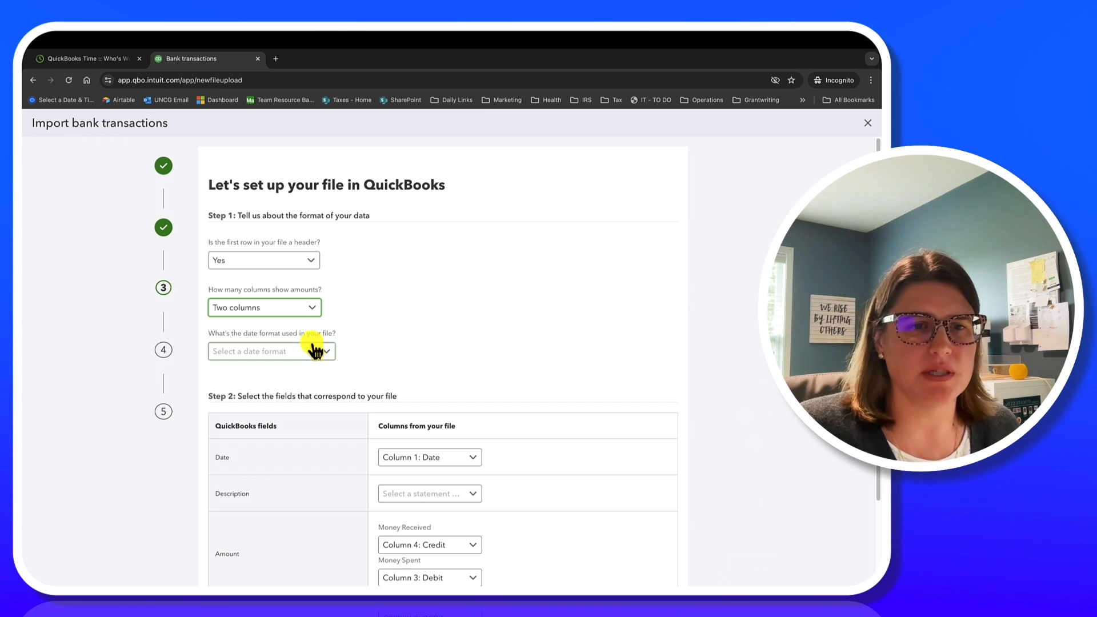
{"action": "left_click", "coordinate": [313, 351]}
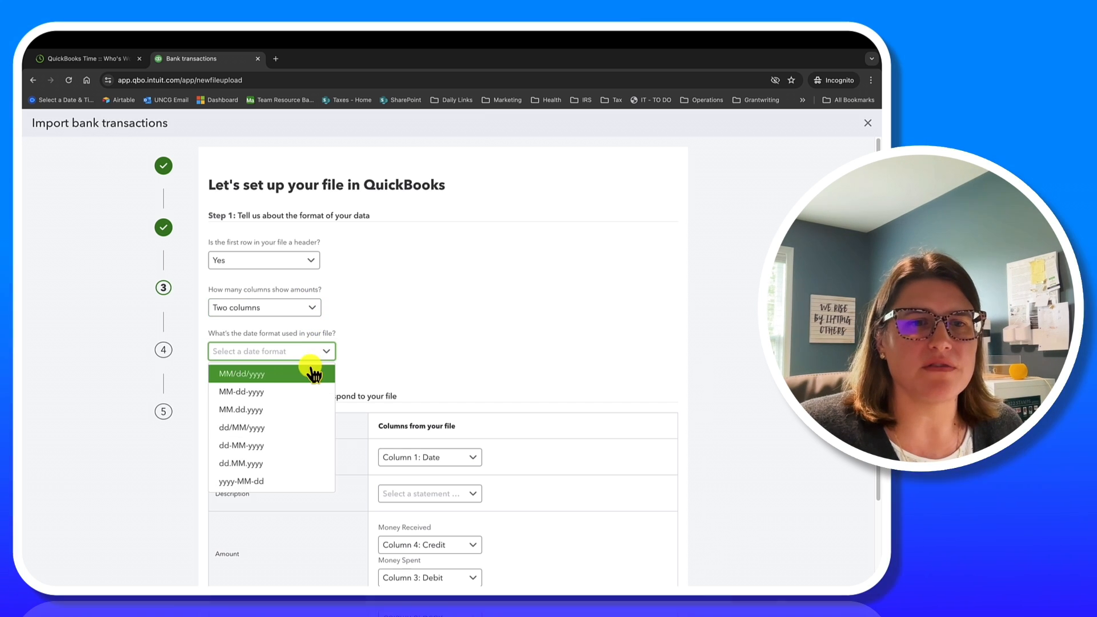
{"action": "left_click", "coordinate": [313, 374]}
{"action": "scroll", "coordinate": [434, 342], "scroll_direction": "down", "scroll_amount": 2}
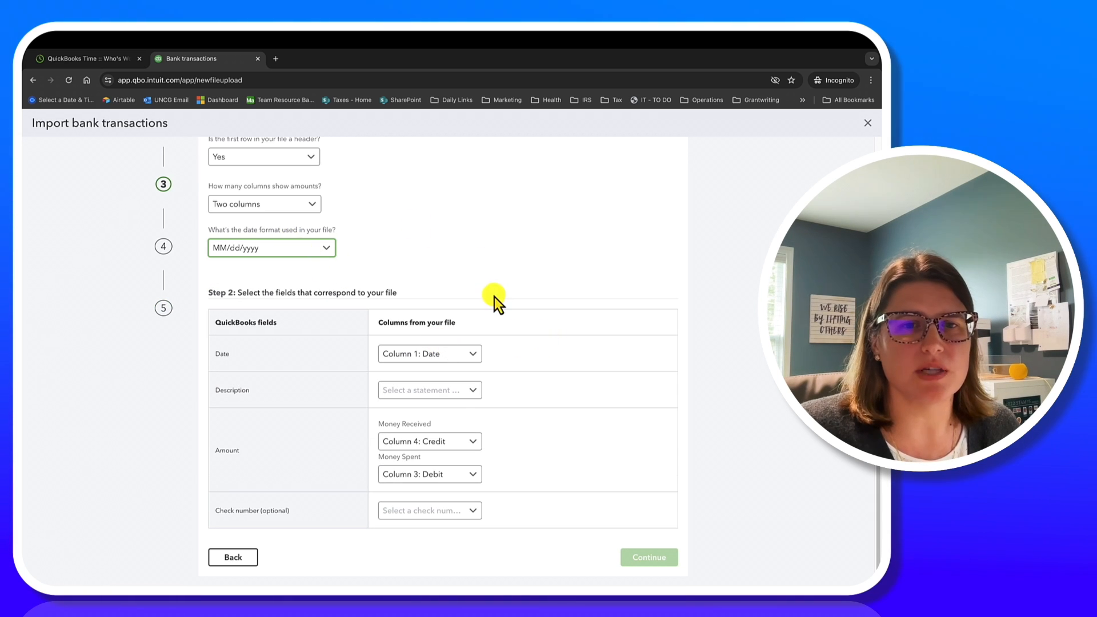
- Switch to Excel, format the Date column of Import ready with the 3/14/2012 date type and save the file
{"action": "left_click", "coordinate": [504, 568]}
{"action": "left_click", "coordinate": [44, 236]}
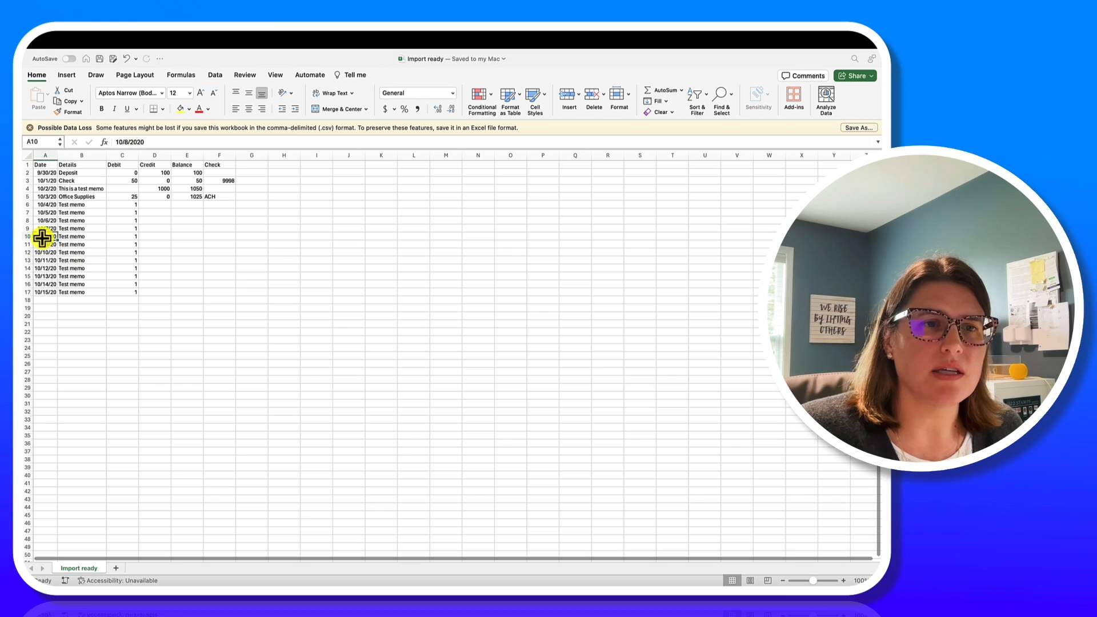
{"action": "left_click", "coordinate": [46, 155]}
{"action": "right_click", "coordinate": [48, 157]}
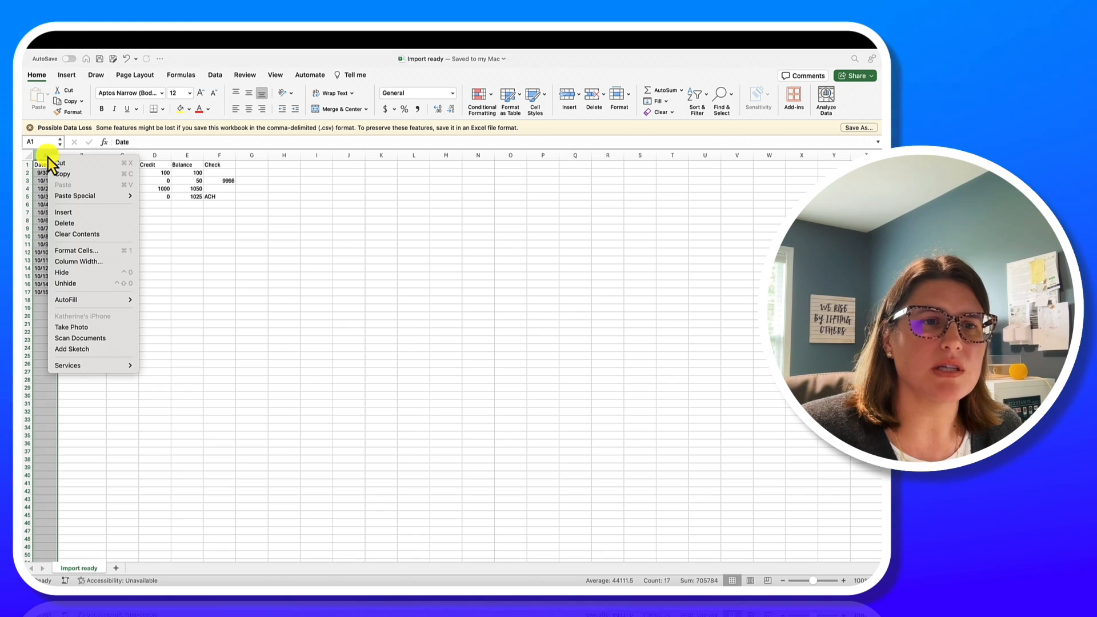
{"action": "left_click", "coordinate": [80, 250]}
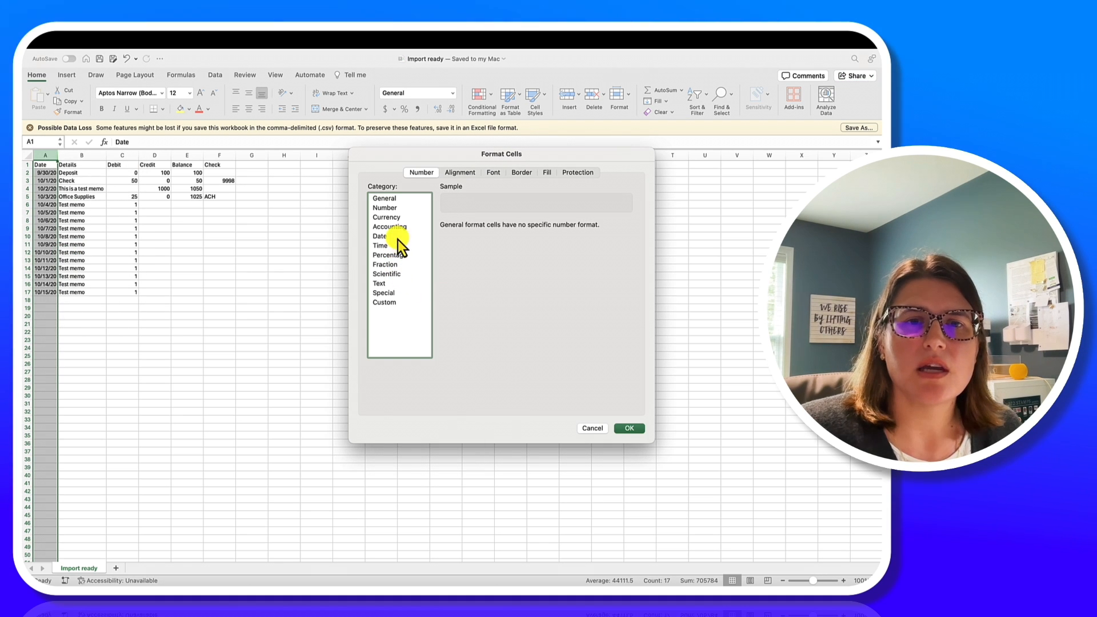
{"action": "left_click", "coordinate": [380, 236]}
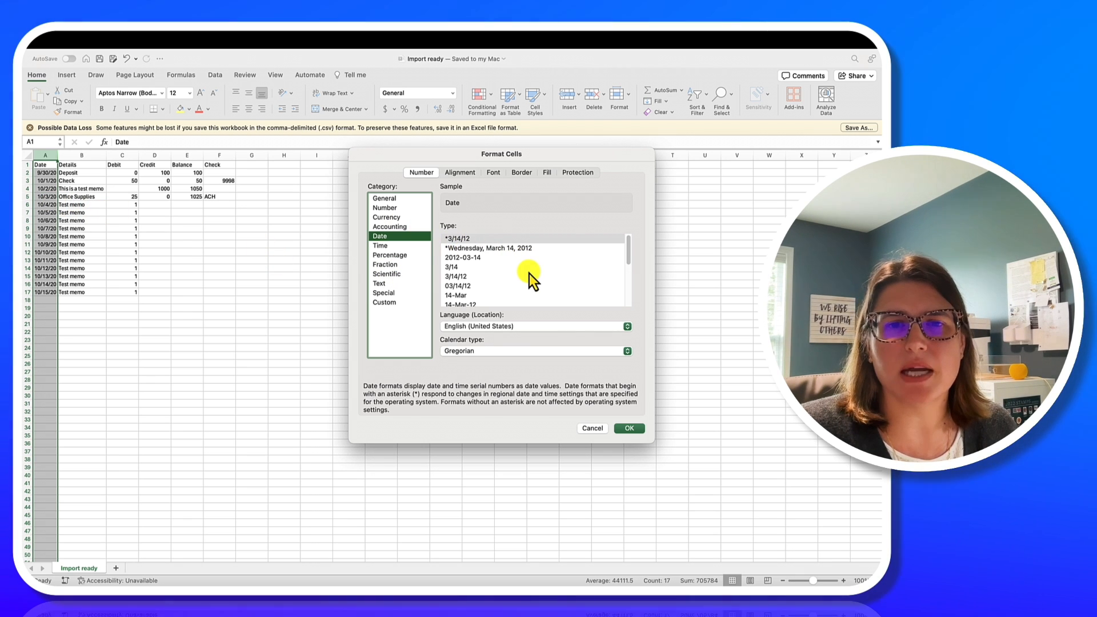
{"action": "scroll", "coordinate": [529, 273], "scroll_direction": "down", "scroll_amount": 3}
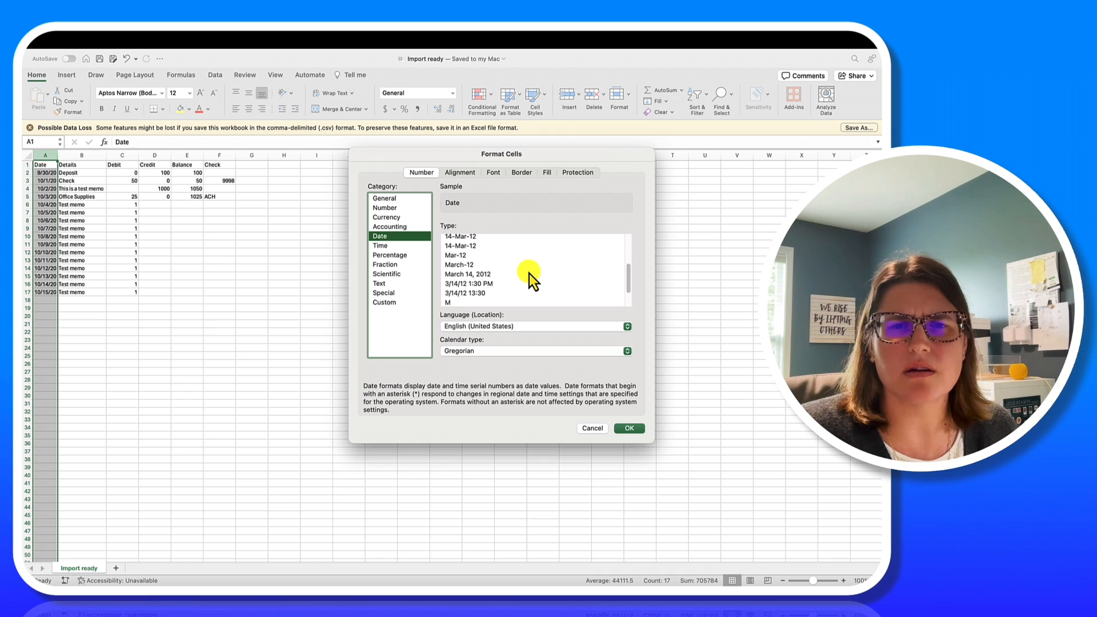
{"action": "scroll", "coordinate": [529, 273], "scroll_direction": "down", "scroll_amount": 3}
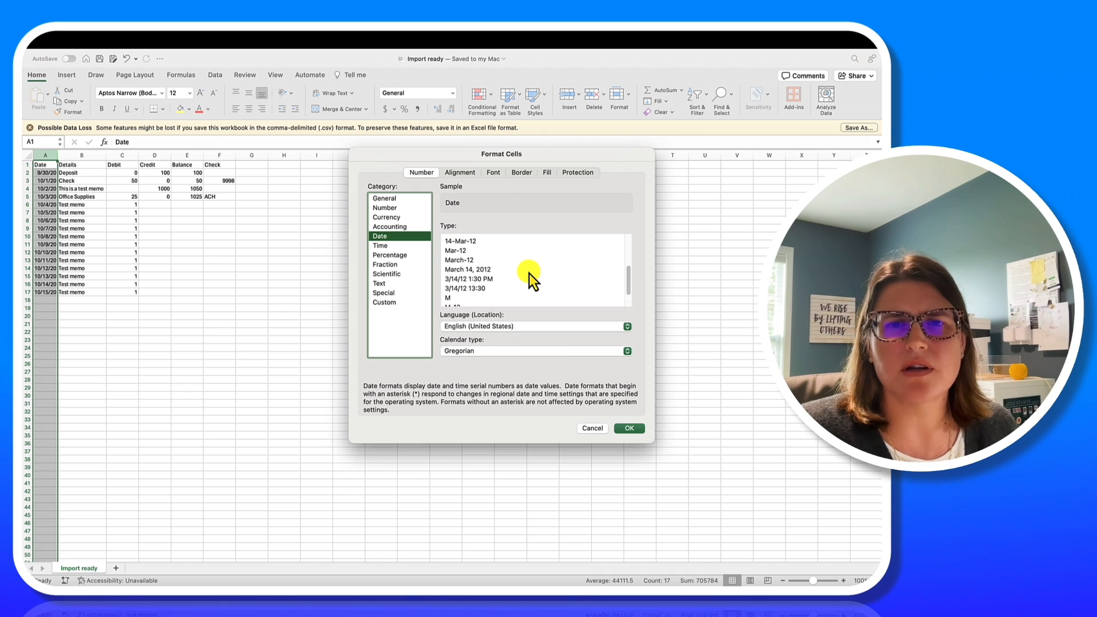
{"action": "left_click", "coordinate": [501, 284]}
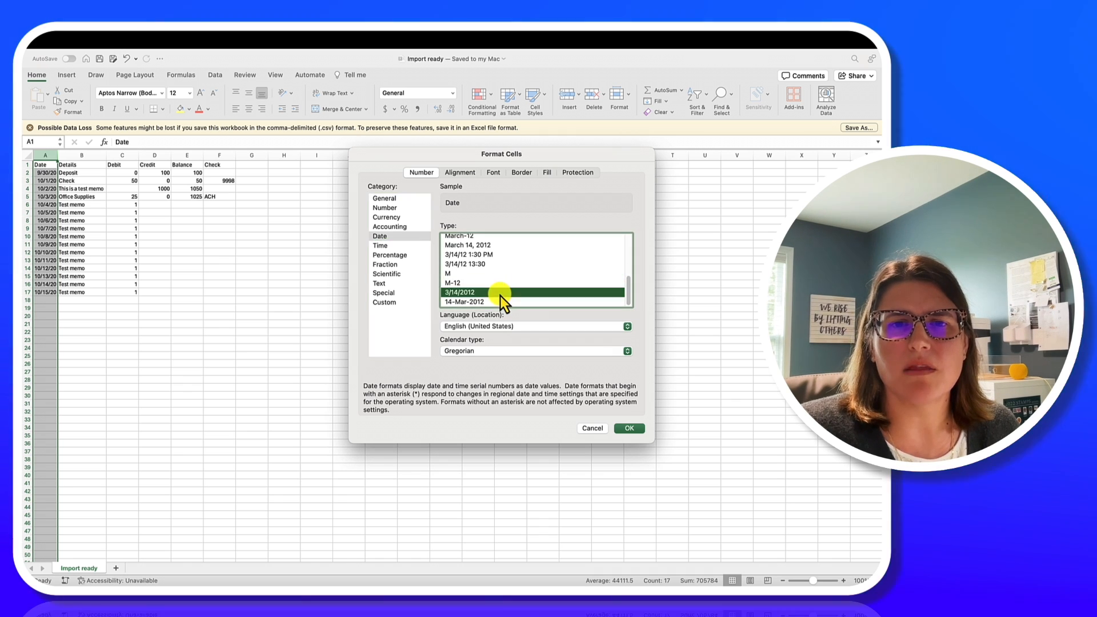
{"action": "left_click", "coordinate": [493, 293]}
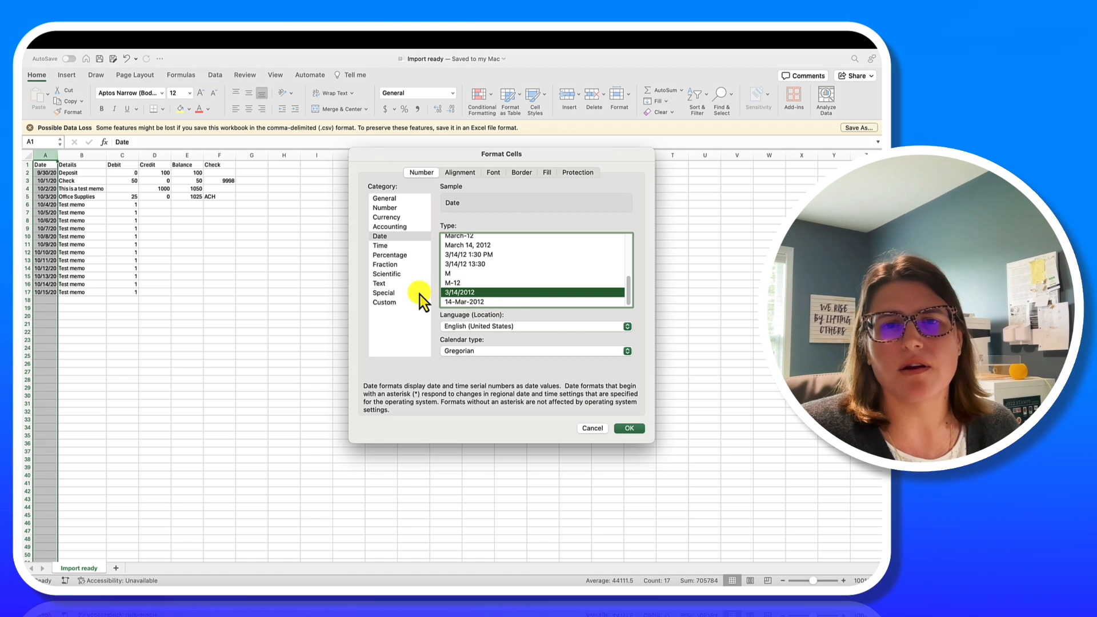
{"action": "left_click", "coordinate": [626, 428]}
{"action": "left_click", "coordinate": [117, 244]}
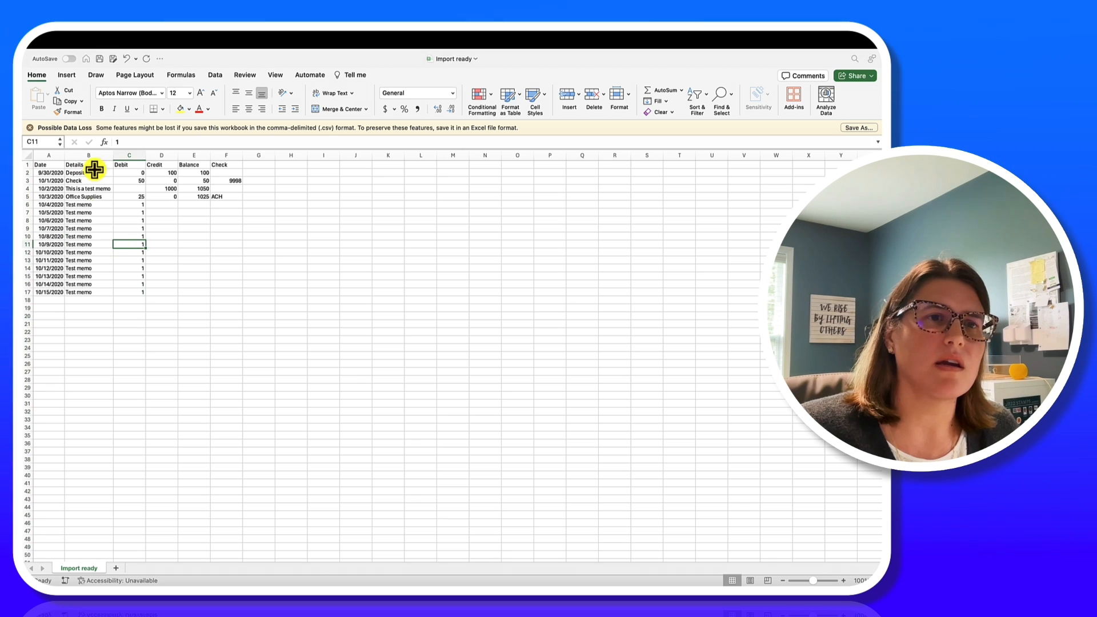
{"action": "left_click", "coordinate": [99, 59]}
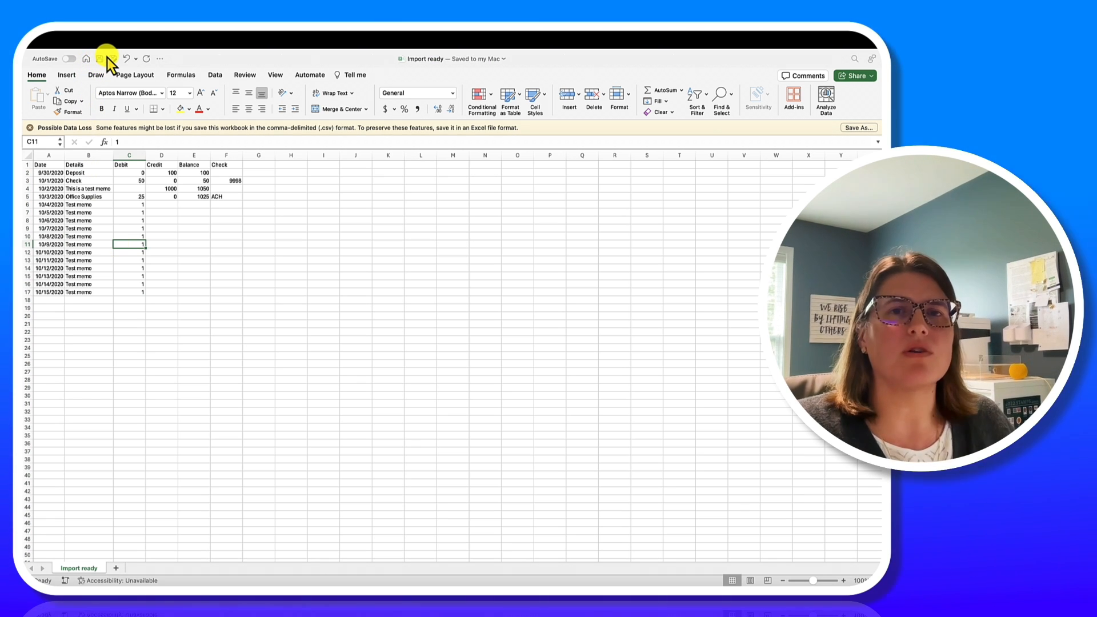
- Switch back to QuickBooks Online in Chrome, return to the upload stage, re-upload the updated Import ready.csv and continue
{"action": "mouse_move", "coordinate": [105, 37]}
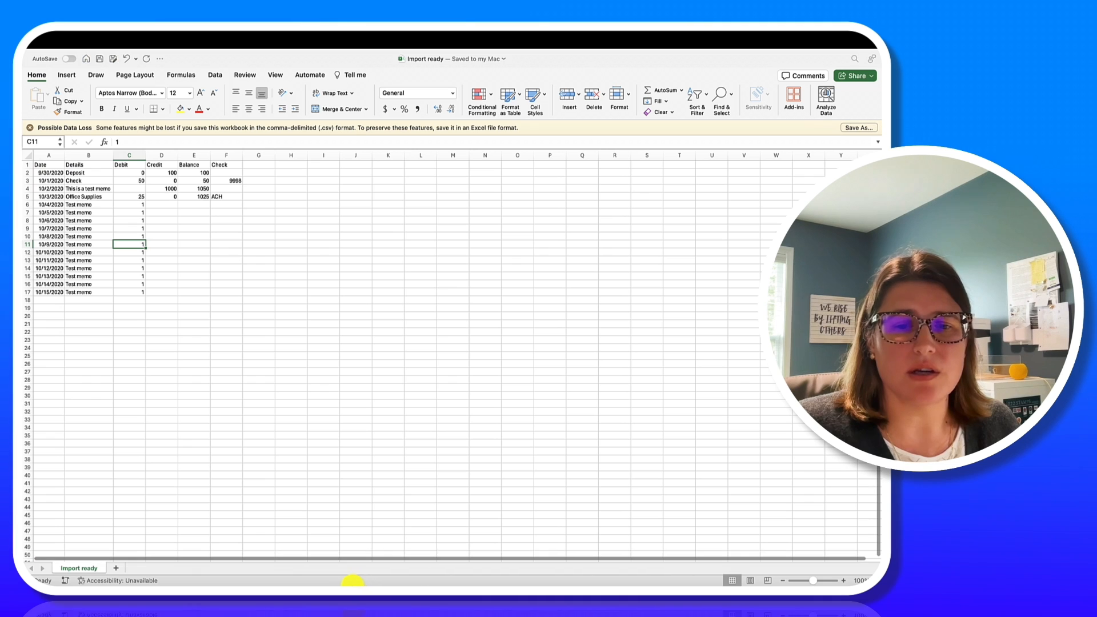
{"action": "mouse_move", "coordinate": [400, 571]}
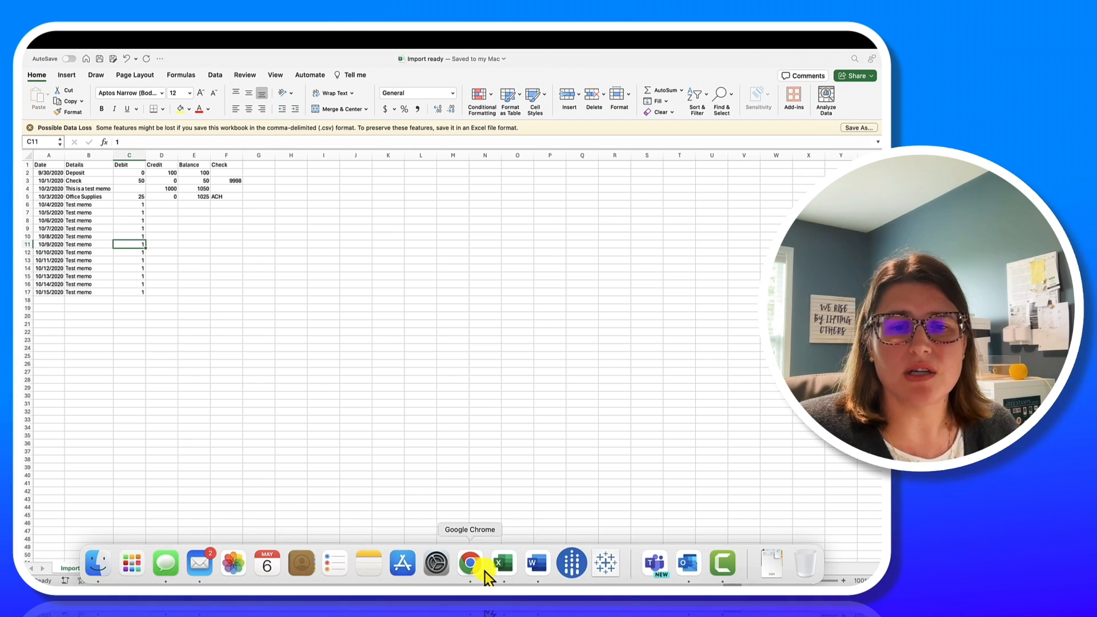
{"action": "left_click", "coordinate": [483, 572]}
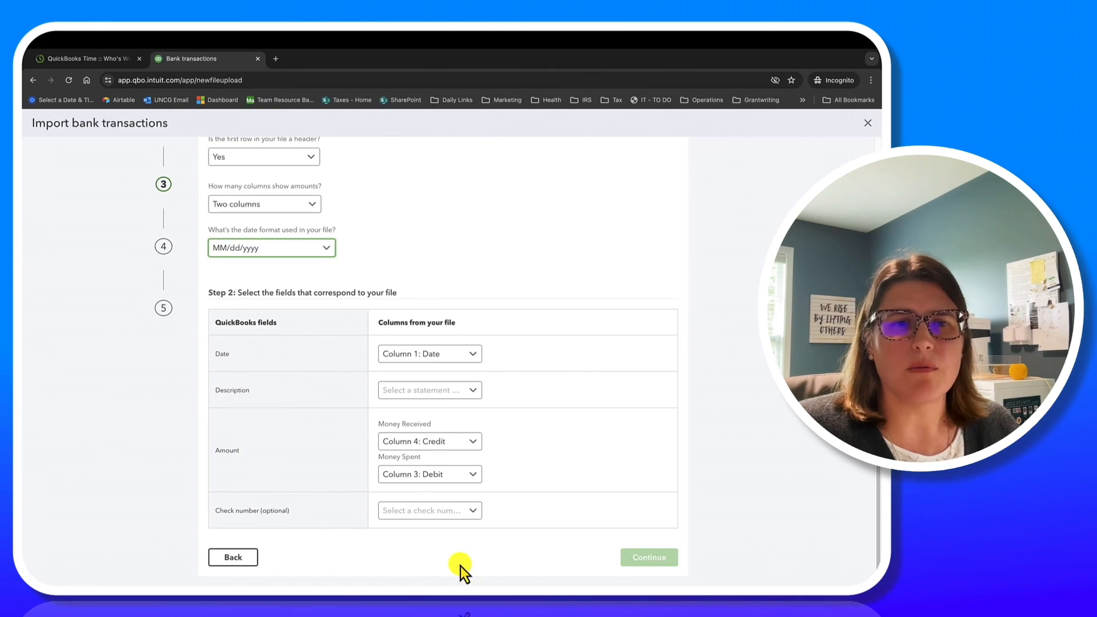
{"action": "left_click", "coordinate": [238, 556]}
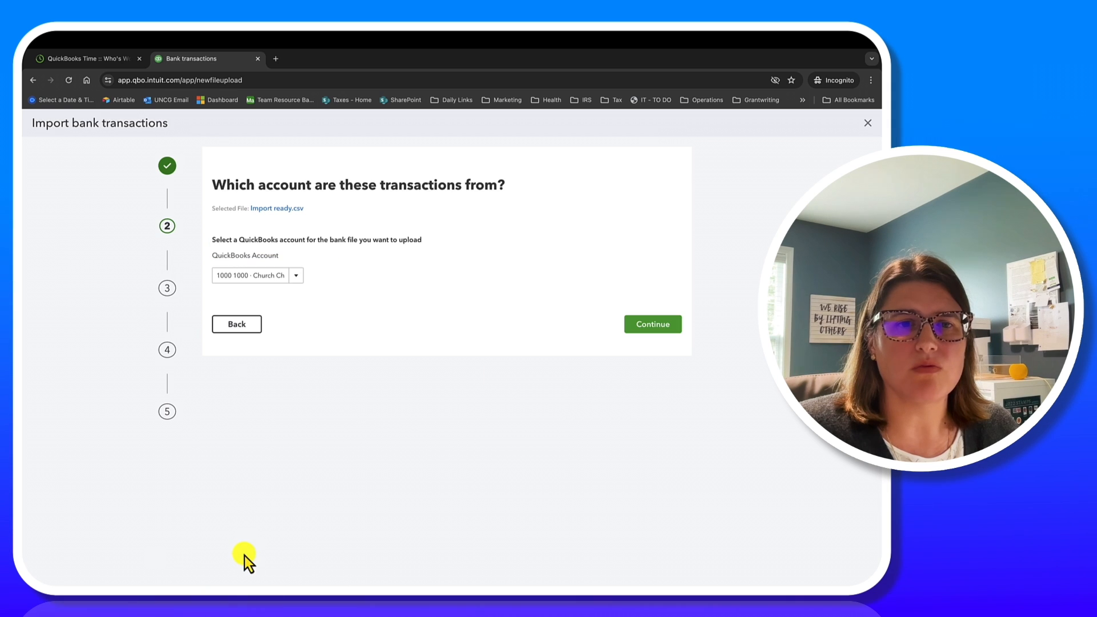
{"action": "left_click", "coordinate": [223, 326]}
{"action": "left_click", "coordinate": [359, 376]}
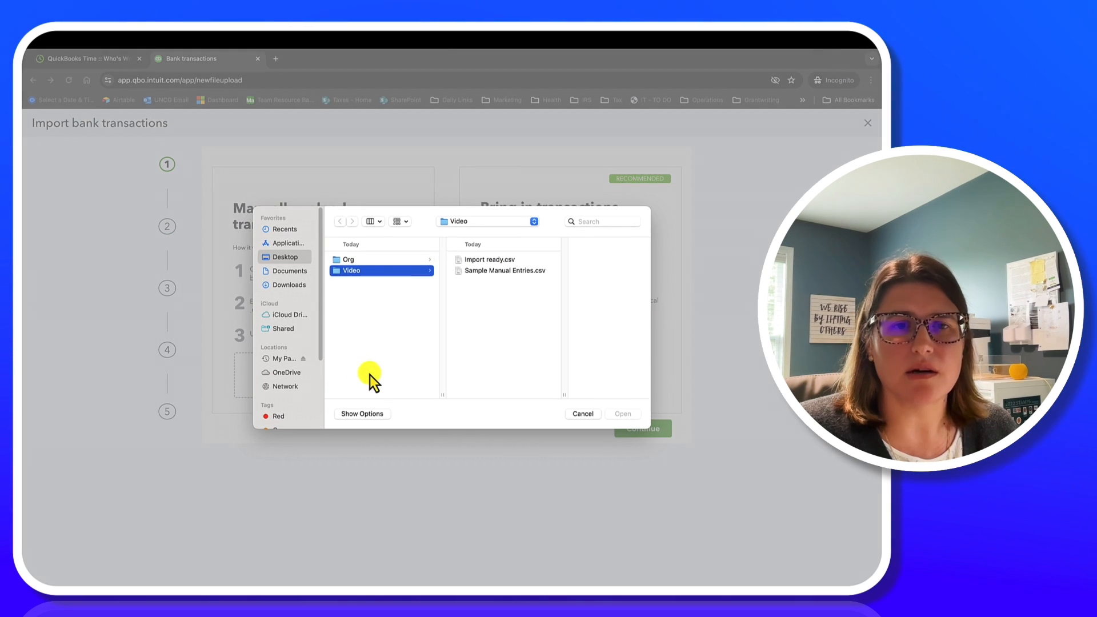
{"action": "left_click", "coordinate": [489, 260]}
{"action": "left_click", "coordinate": [621, 415]}
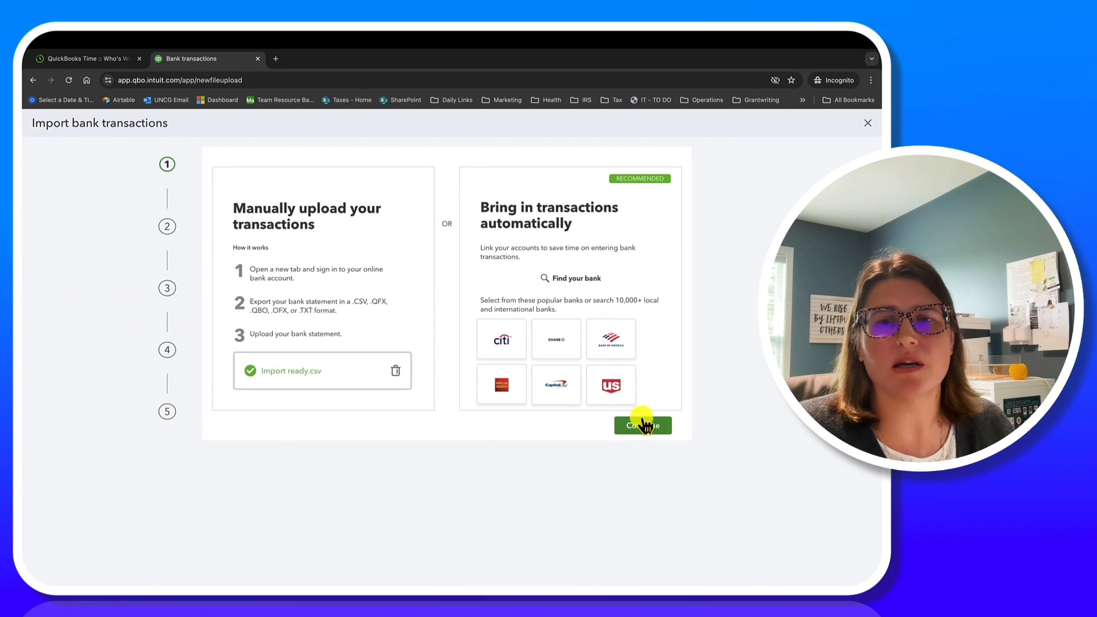
{"action": "left_click", "coordinate": [642, 424]}
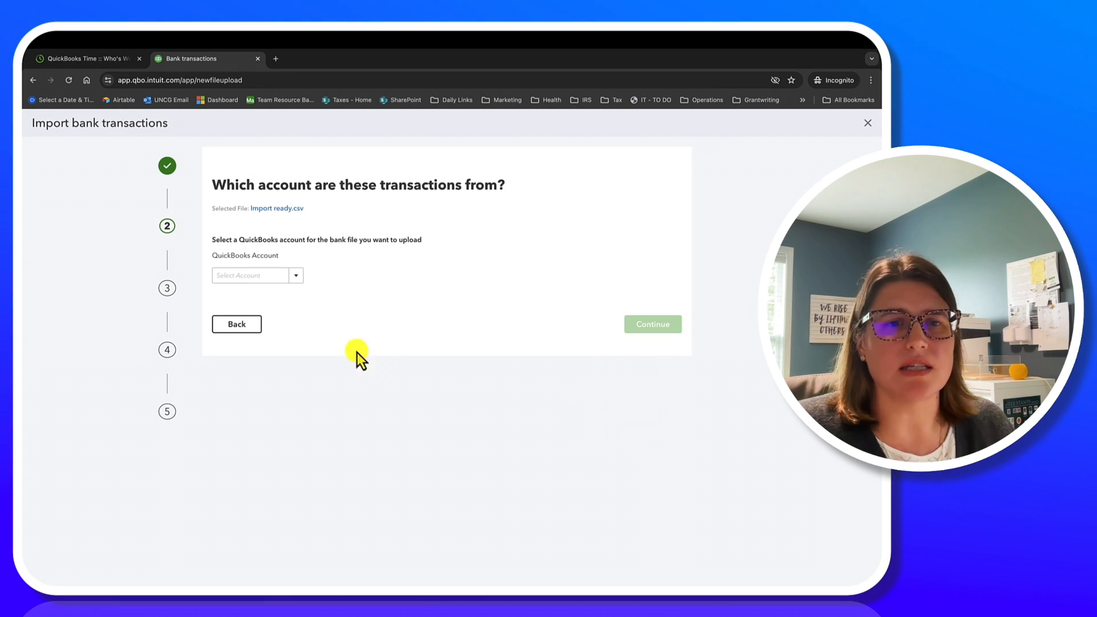
- Assign the re-uploaded file to the 1000 Church Checking Account and continue to the file setup
{"action": "left_click", "coordinate": [297, 275]}
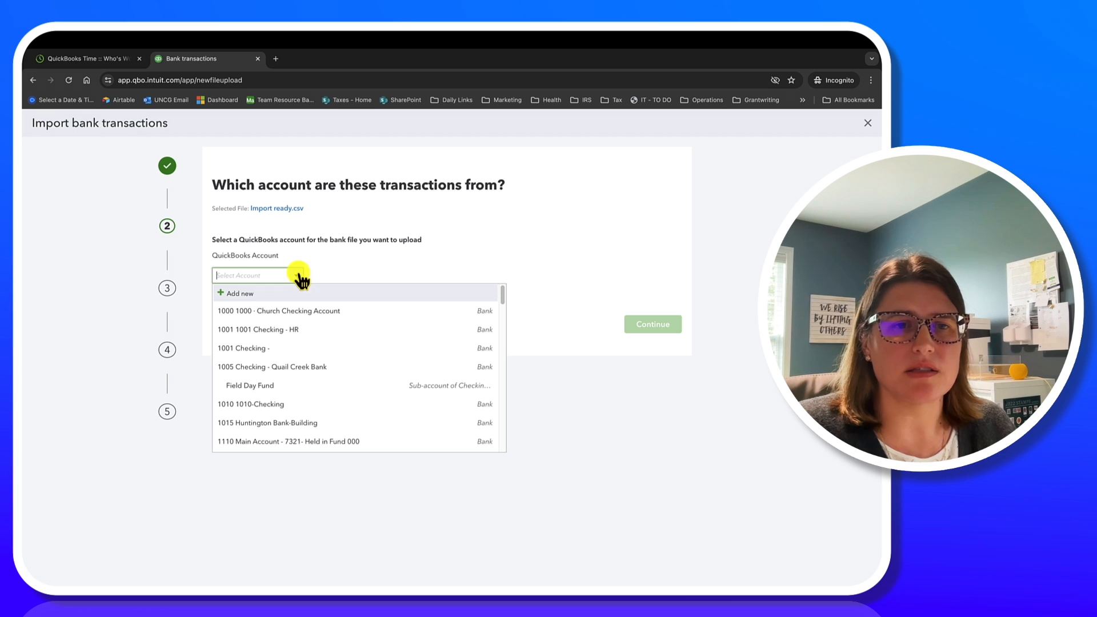
{"action": "left_click", "coordinate": [284, 311]}
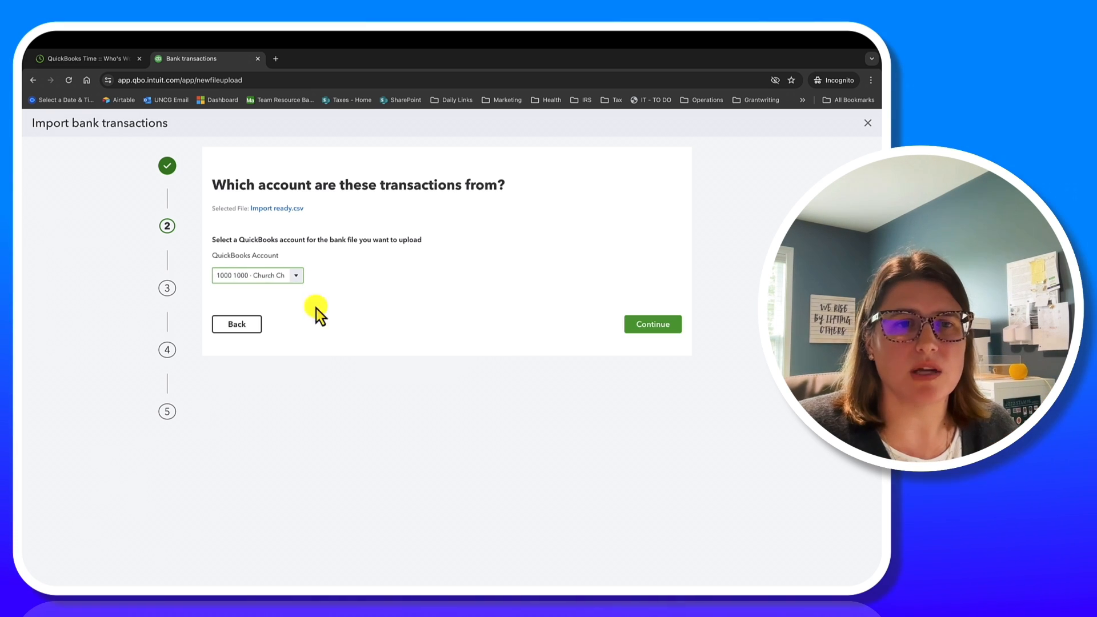
{"action": "left_click", "coordinate": [644, 326]}
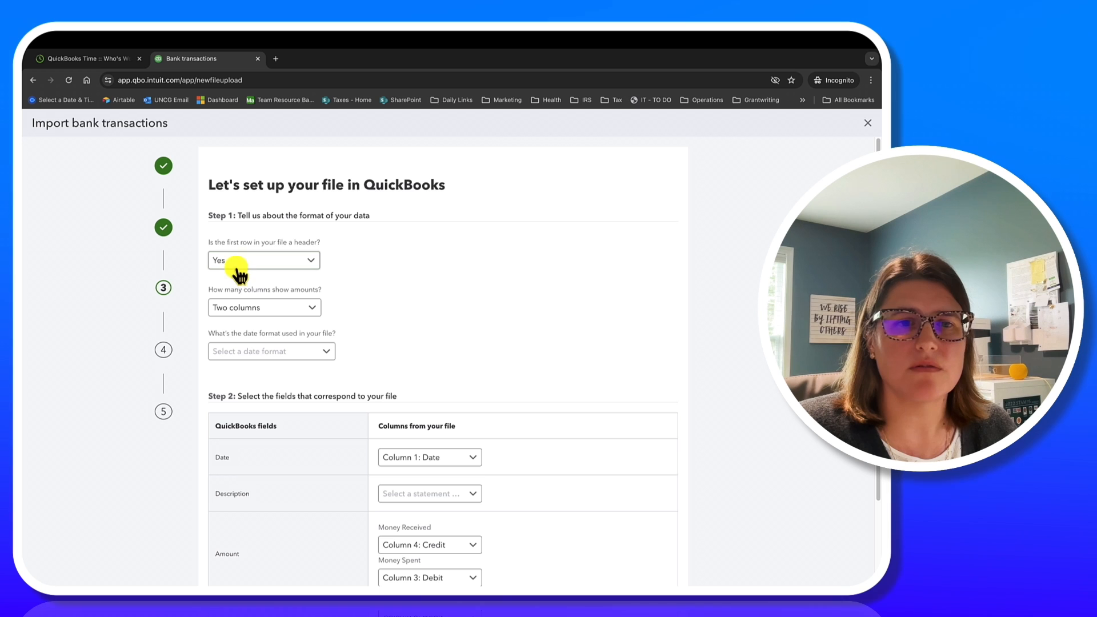
- Set the date format of the re-uploaded file to MM/dd/yyyy
{"action": "left_click", "coordinate": [251, 353]}
{"action": "left_click", "coordinate": [250, 372]}
{"action": "scroll", "coordinate": [506, 368], "scroll_direction": "down", "scroll_amount": 2}
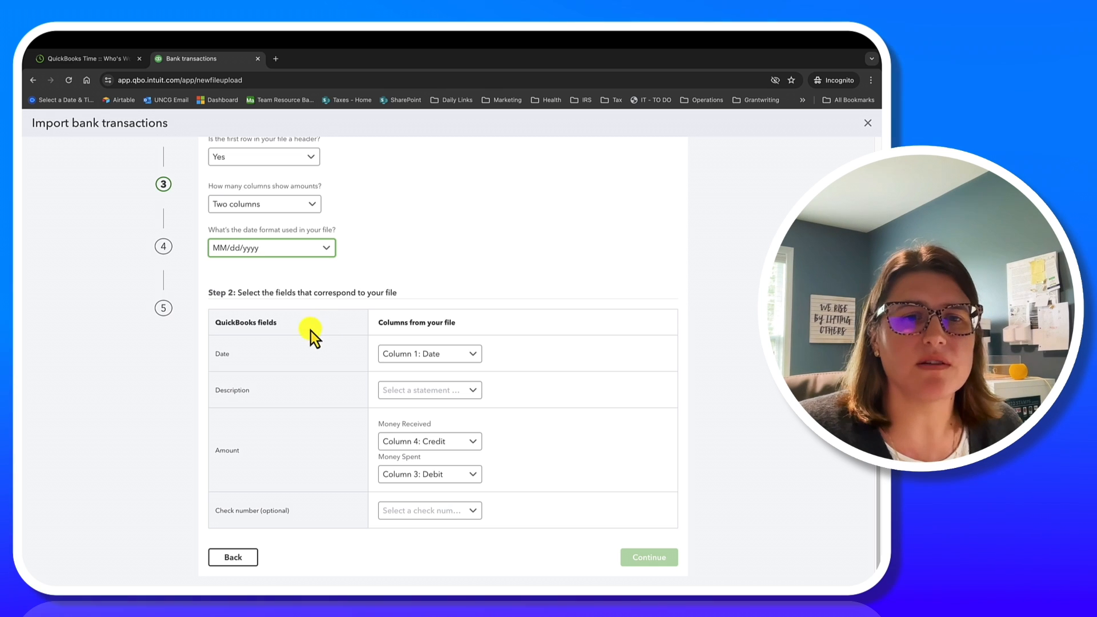
{"action": "left_click_drag", "start_coordinate": [436, 323], "coordinate": [464, 322]}
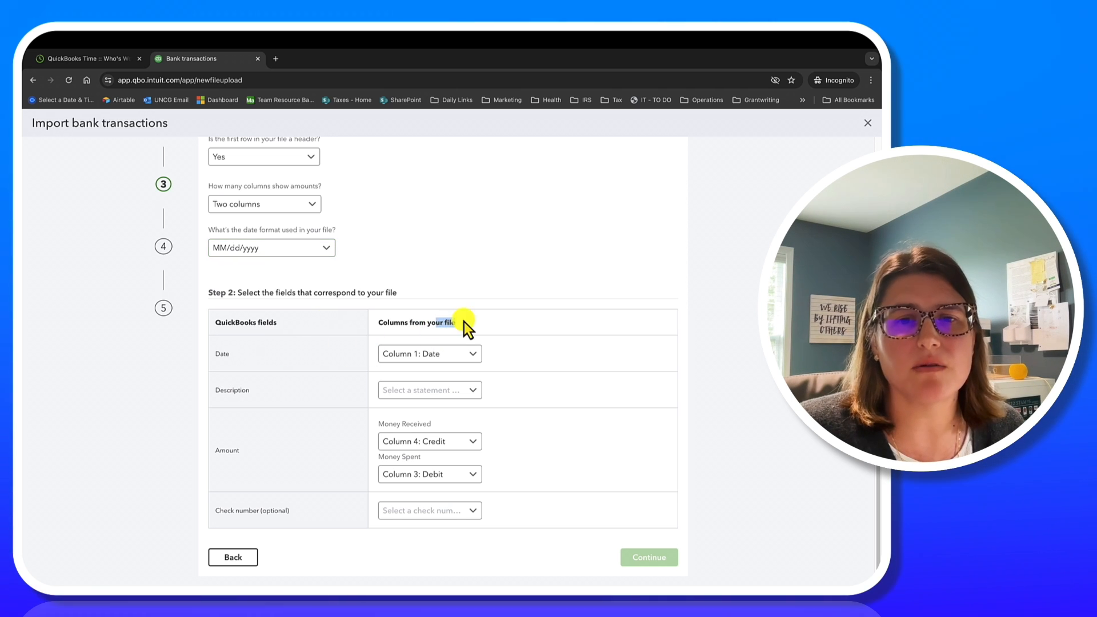
{"action": "left_click", "coordinate": [507, 355]}
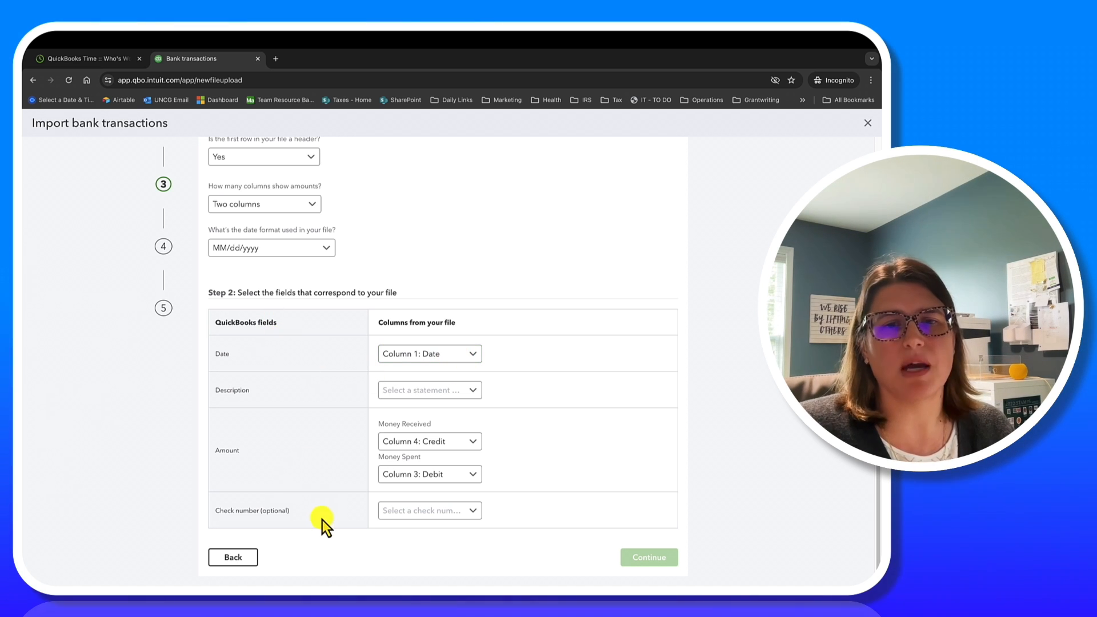
- Map Description to Column 2: Details and Check number to Column 6: Check, then continue to the transaction verification
{"action": "left_click", "coordinate": [430, 394]}
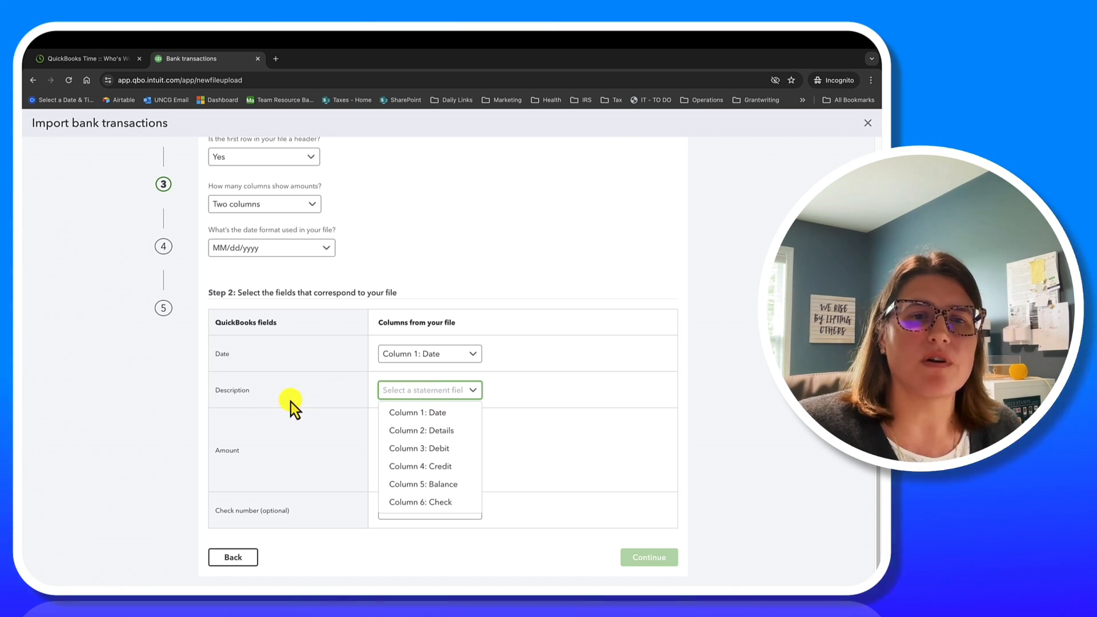
{"action": "left_click", "coordinate": [427, 430]}
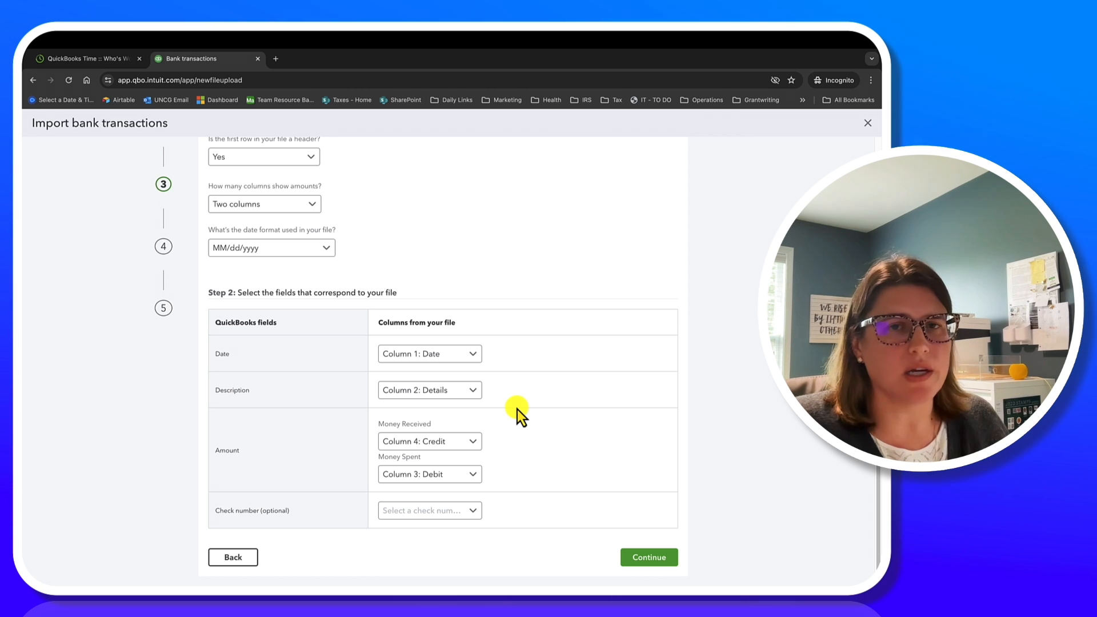
{"action": "left_click", "coordinate": [461, 443]}
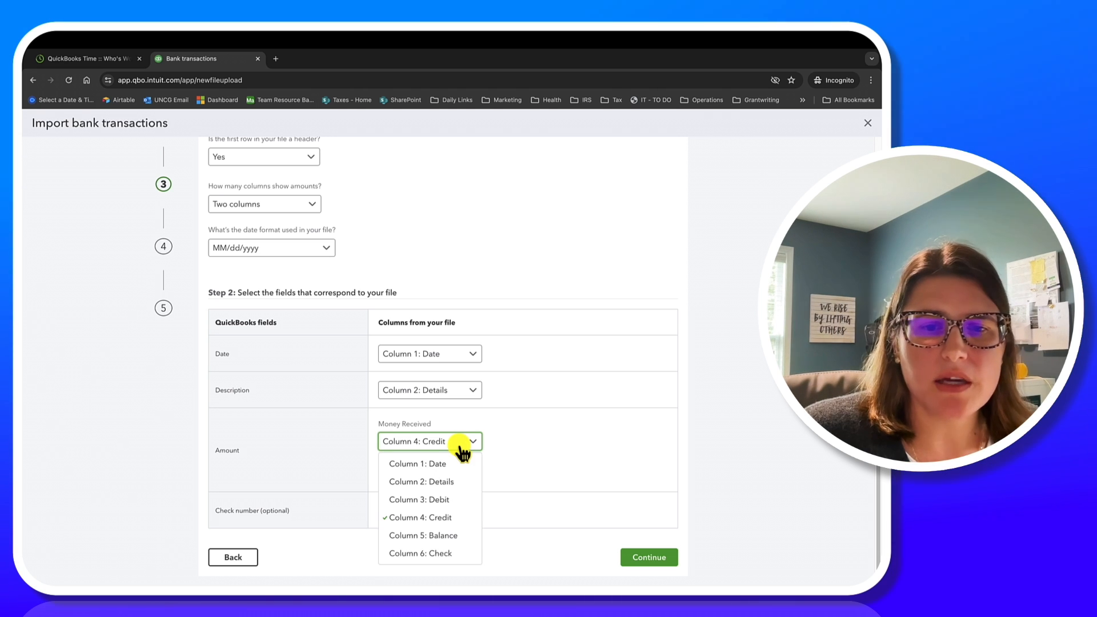
{"action": "left_click", "coordinate": [461, 444]}
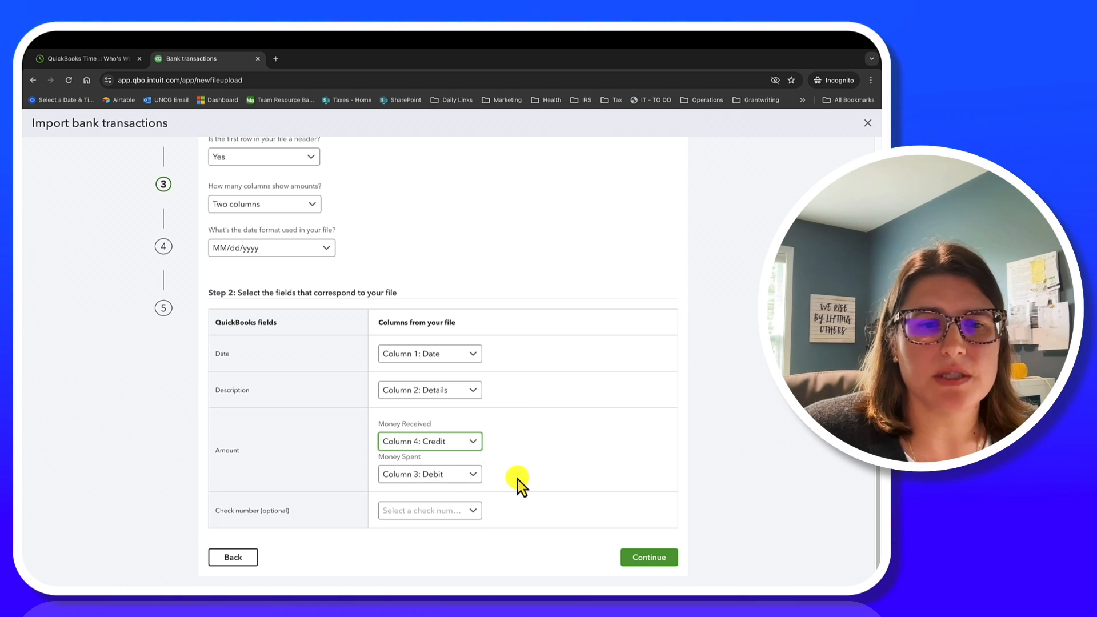
{"action": "left_click", "coordinate": [451, 514]}
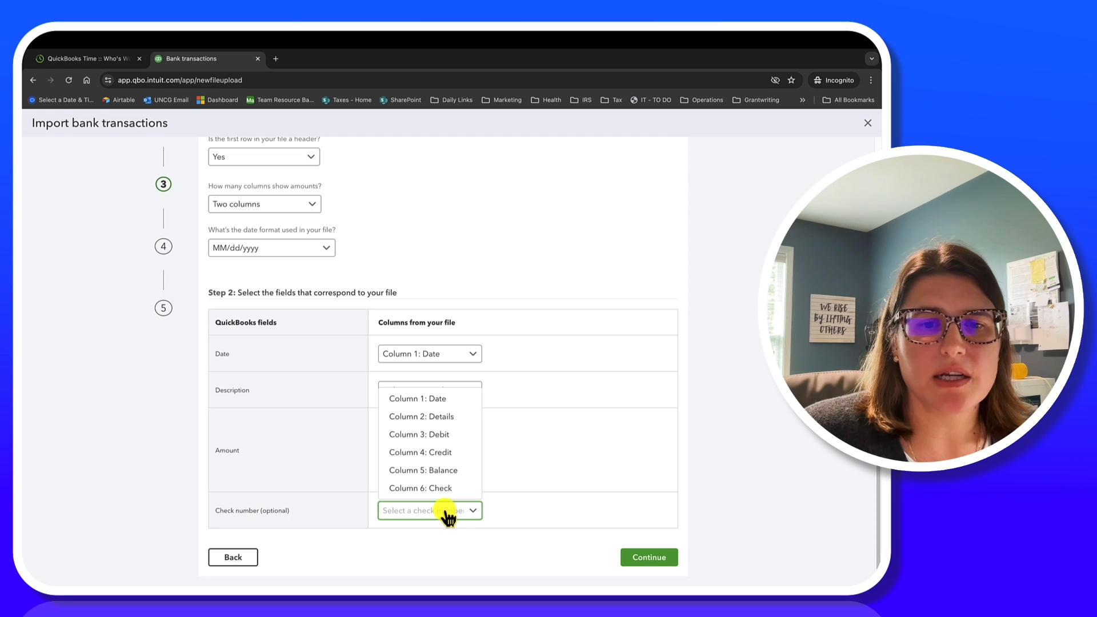
{"action": "left_click", "coordinate": [438, 491]}
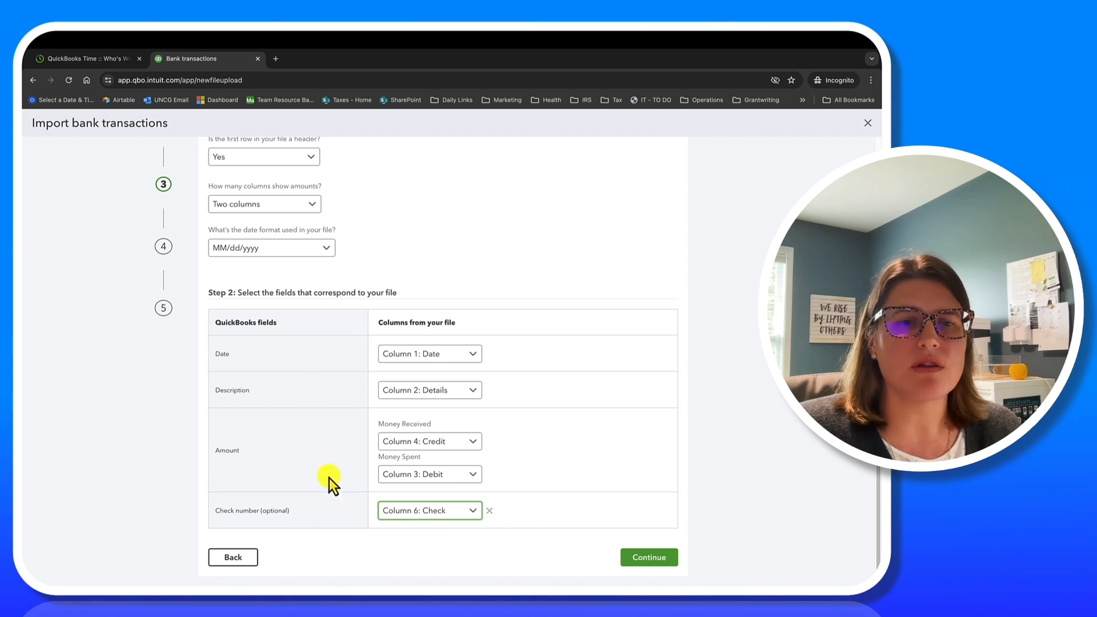
{"action": "left_click", "coordinate": [635, 558]}
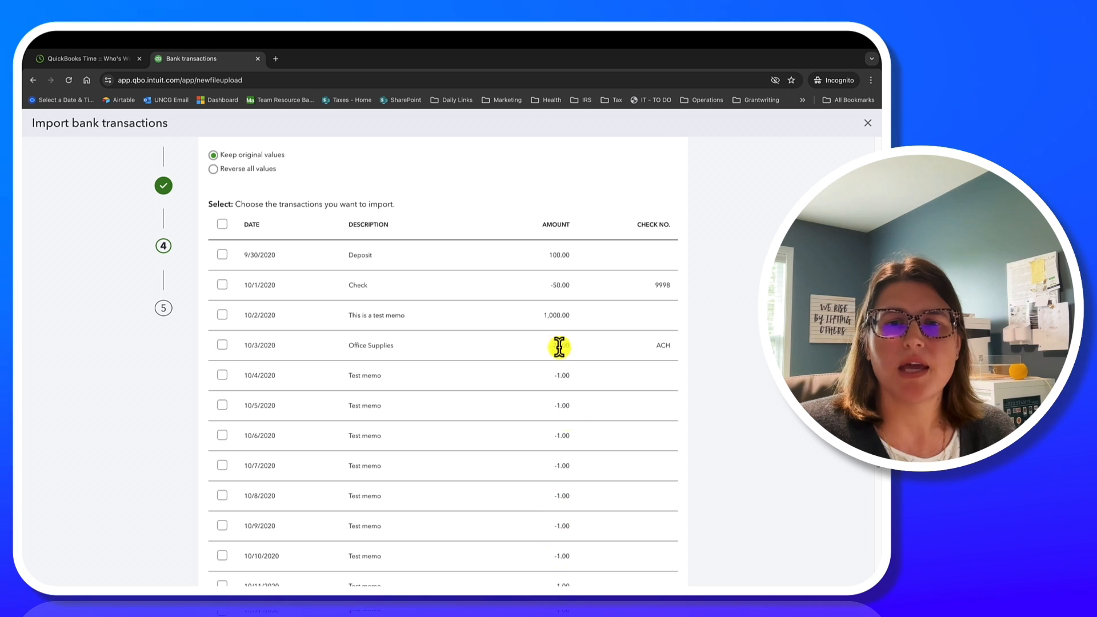
- Check the signs of the listed deposit and expense amounts and select all the transactions for import
{"action": "double_click", "coordinate": [562, 254]}
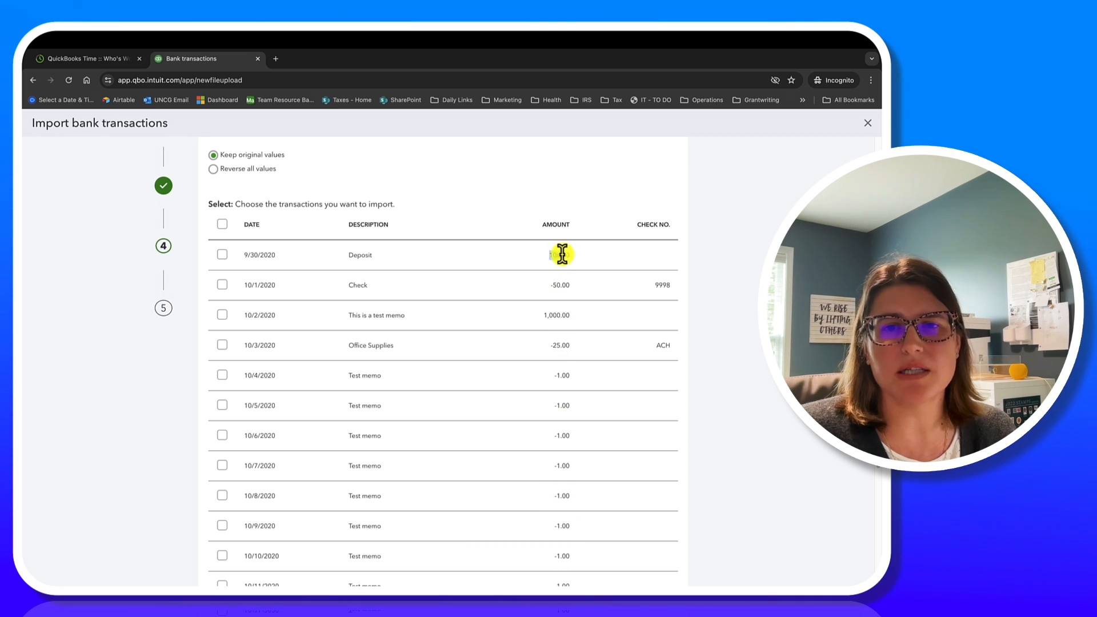
{"action": "left_click", "coordinate": [529, 290]}
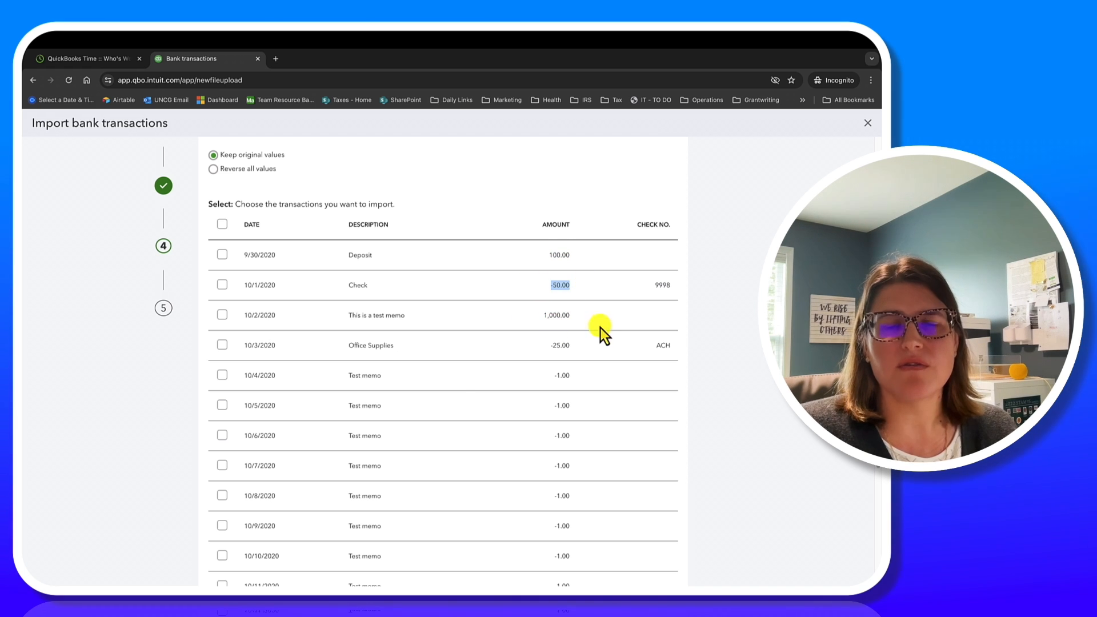
{"action": "scroll", "coordinate": [376, 320], "scroll_direction": "down", "scroll_amount": 3}
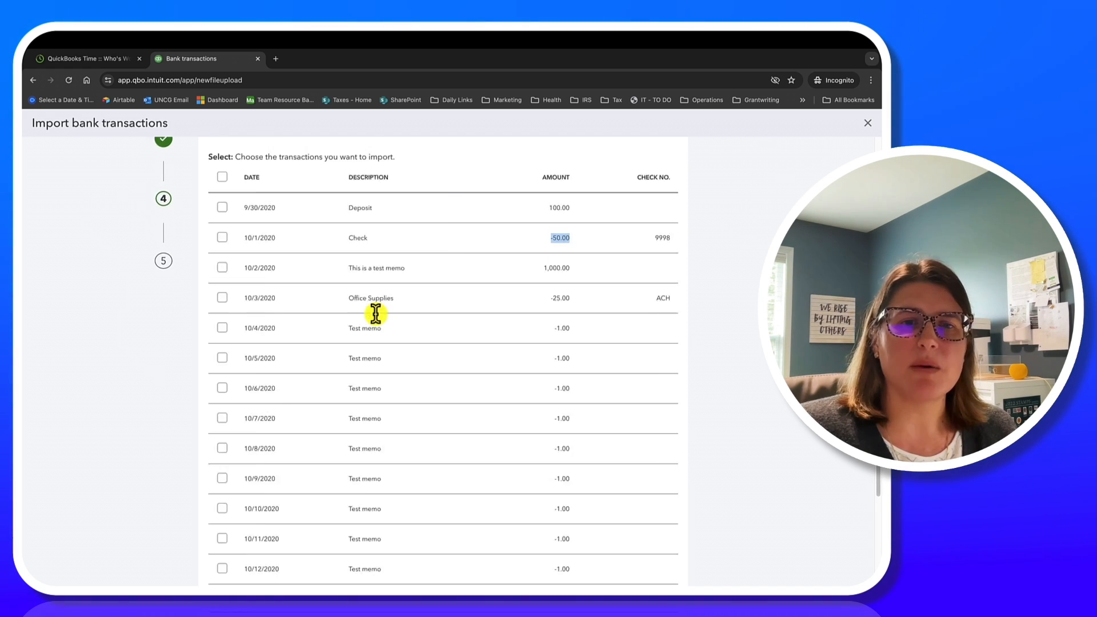
{"action": "scroll", "coordinate": [375, 342], "scroll_direction": "down", "scroll_amount": 1}
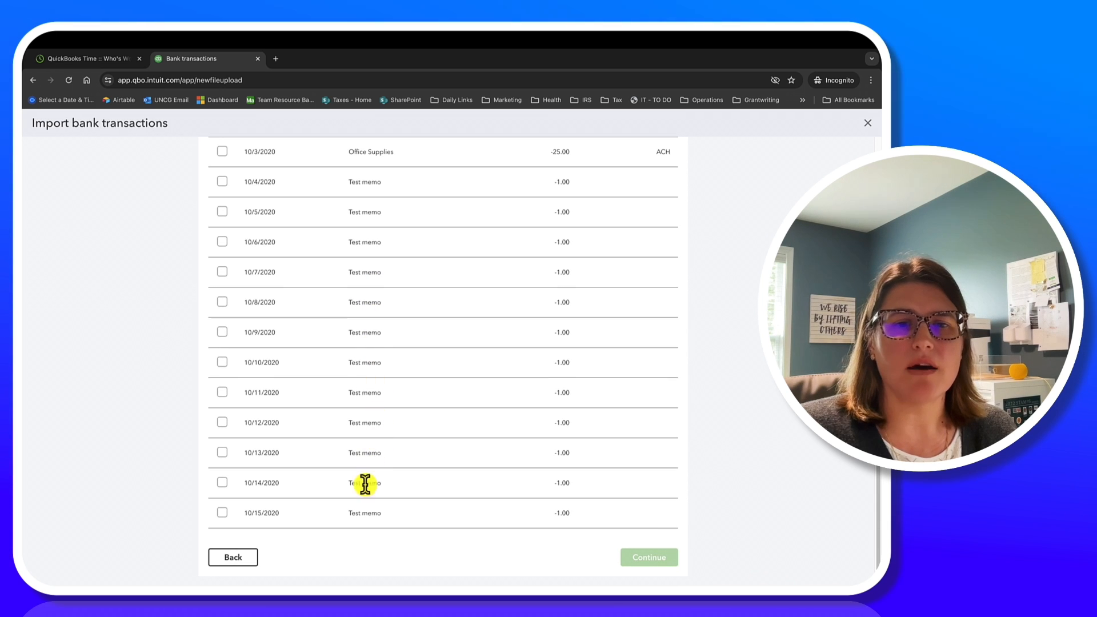
{"action": "scroll", "coordinate": [373, 475], "scroll_direction": "up", "scroll_amount": 5}
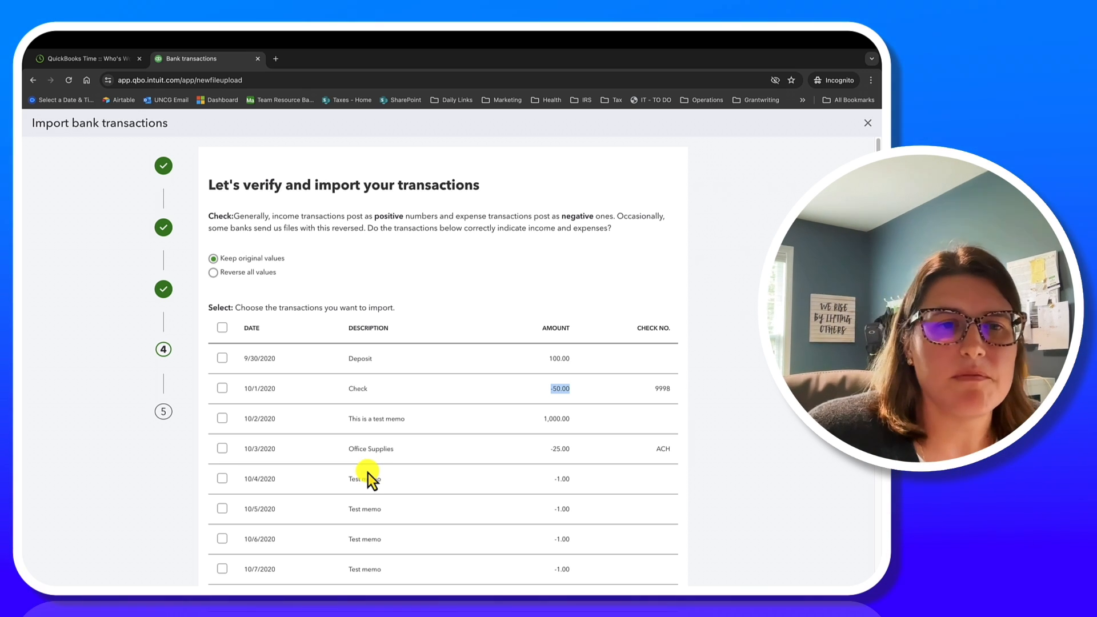
{"action": "left_click", "coordinate": [223, 327]}
{"action": "scroll", "coordinate": [461, 443], "scroll_direction": "down", "scroll_amount": 5}
{"action": "left_click", "coordinate": [633, 555]}
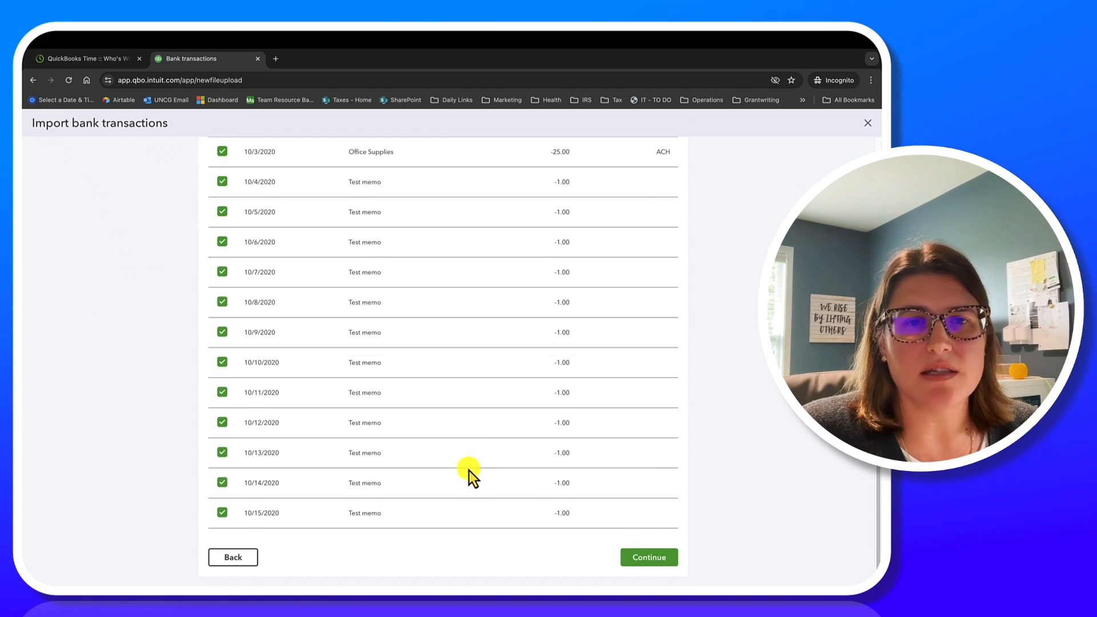
{"action": "scroll", "coordinate": [469, 470], "scroll_direction": "up", "scroll_amount": 5}
{"action": "scroll", "coordinate": [468, 471], "scroll_direction": "down", "scroll_amount": 2}
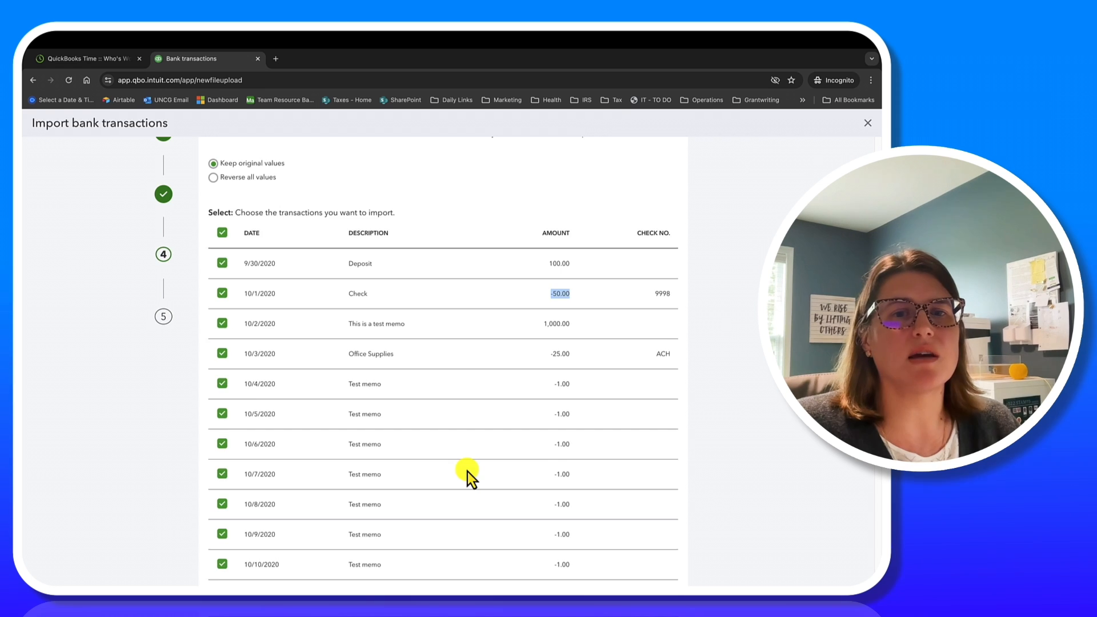
{"action": "scroll", "coordinate": [468, 471], "scroll_direction": "down", "scroll_amount": 1}
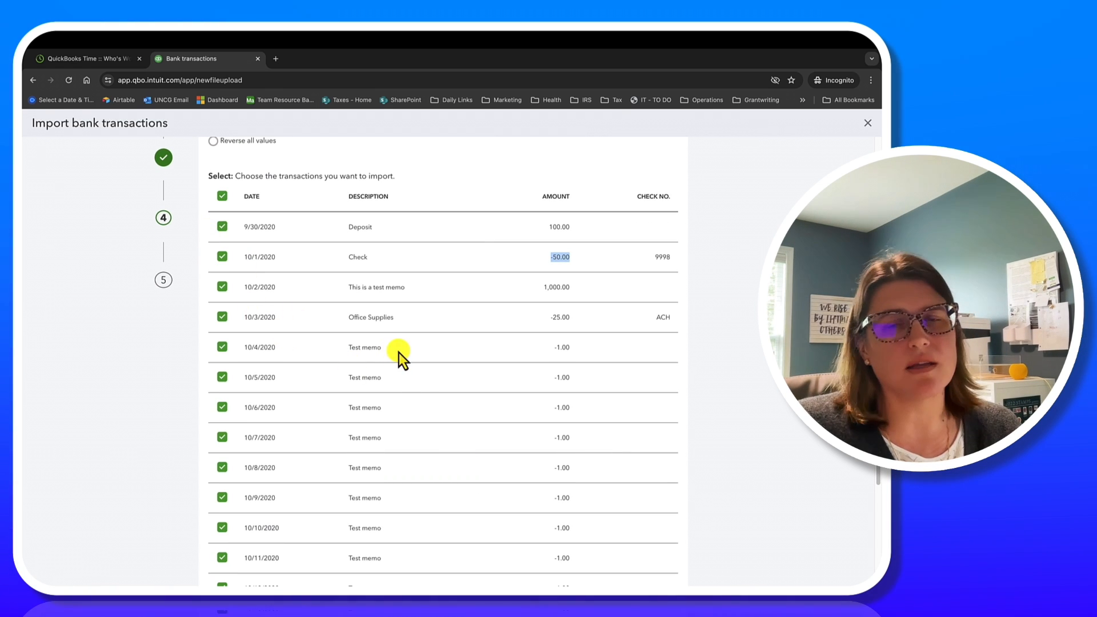
{"action": "scroll", "coordinate": [419, 375], "scroll_direction": "down", "scroll_amount": 3}
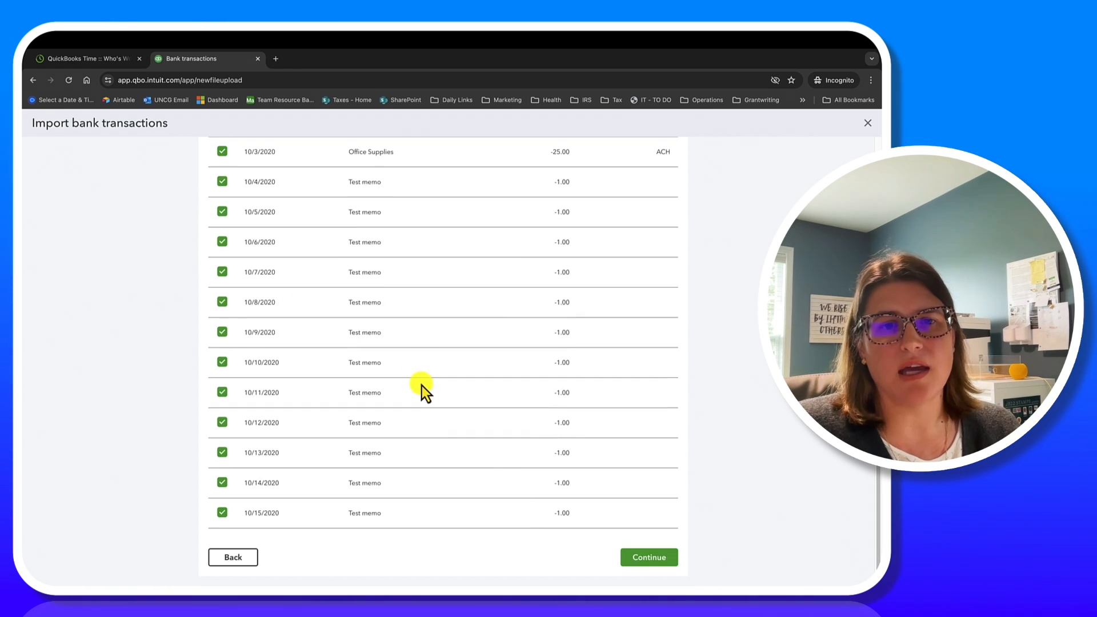
- Import the selected transactions, confirm the import and finish the wizard to return to the bank transactions list
{"action": "left_click", "coordinate": [640, 560]}
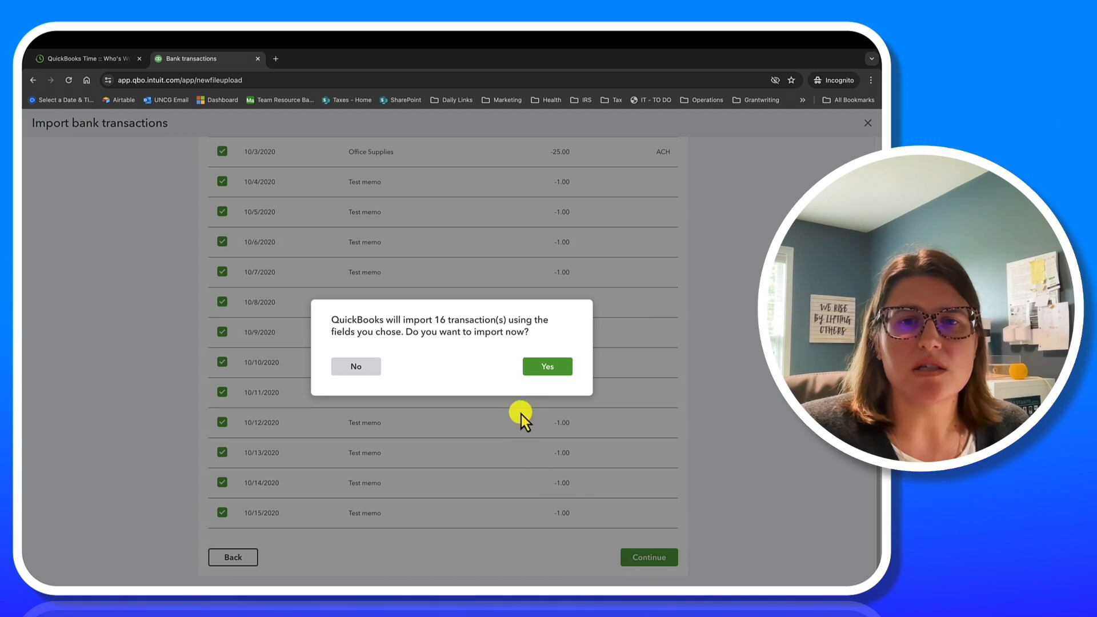
{"action": "left_click", "coordinate": [539, 366]}
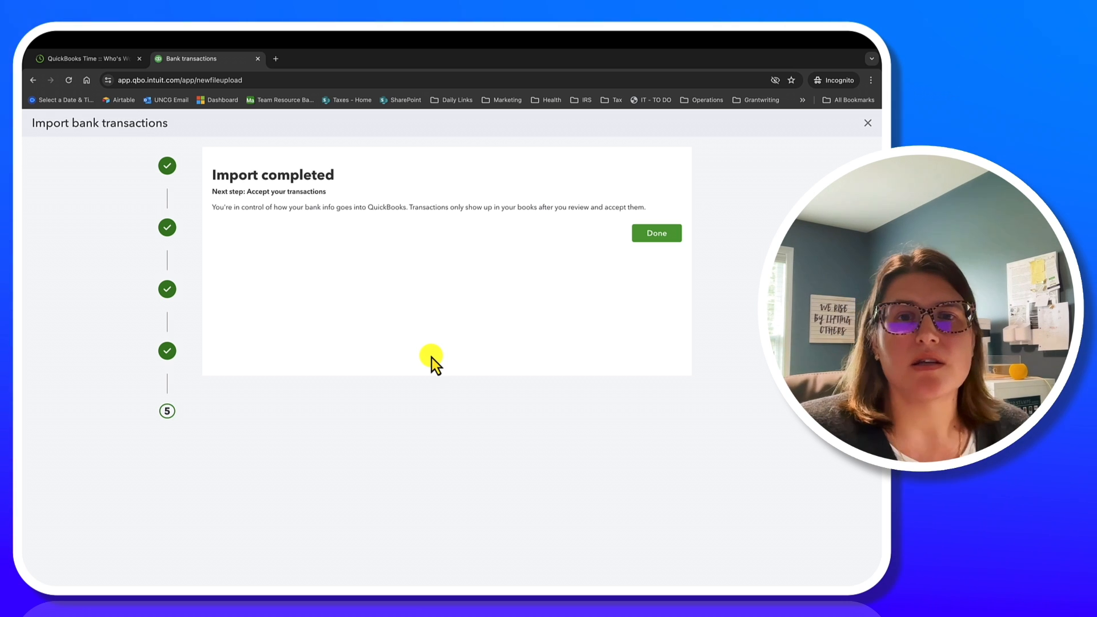
{"action": "left_click", "coordinate": [656, 235]}
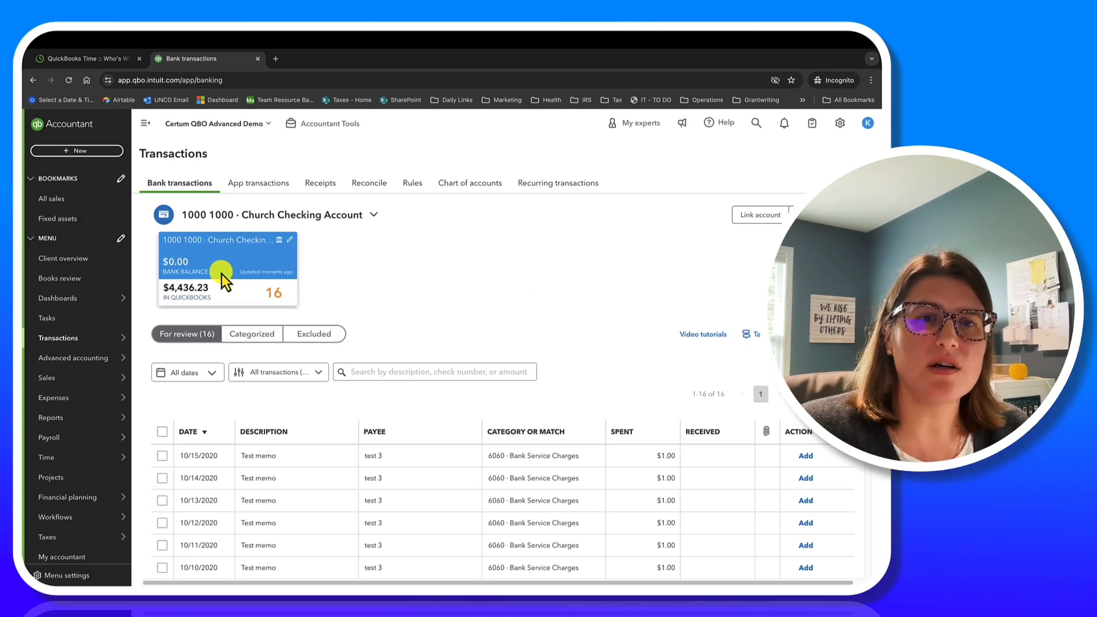